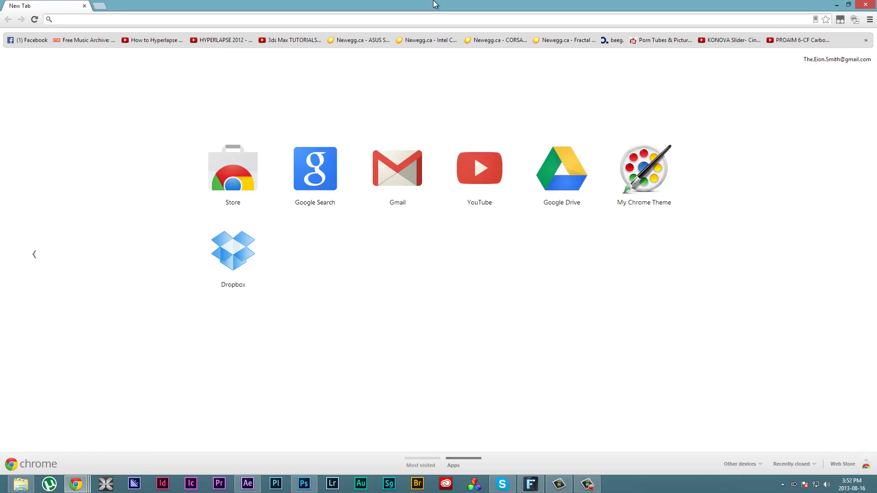
Step: Search the web for "davinci resolve" and find the version list on Blackmagic Design's DaVinci Resolve product page
type("davinci resolve")
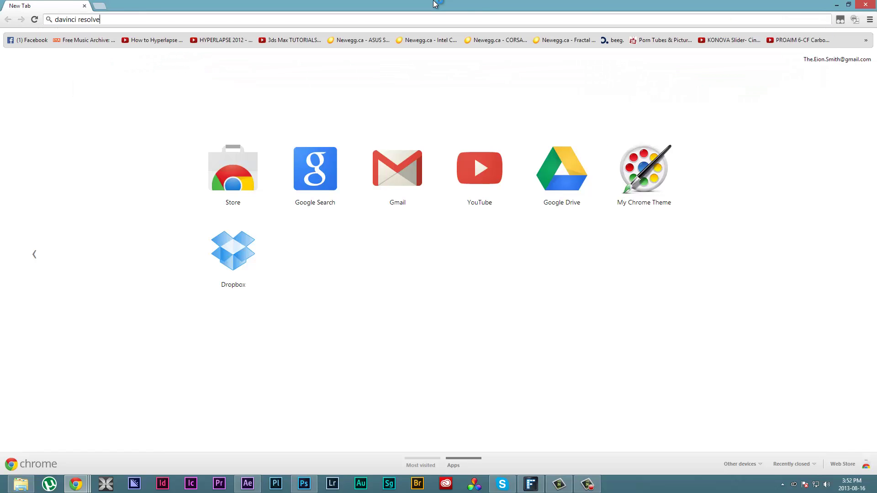
key("Return")
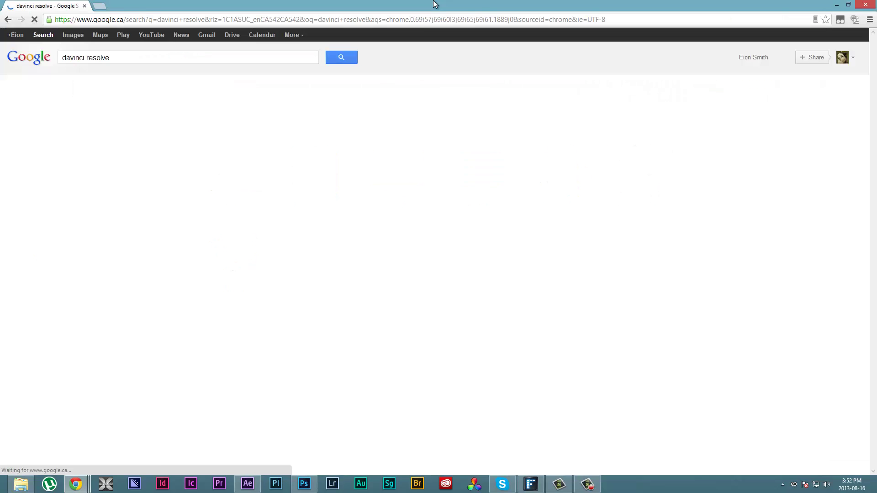
left_click(154, 119)
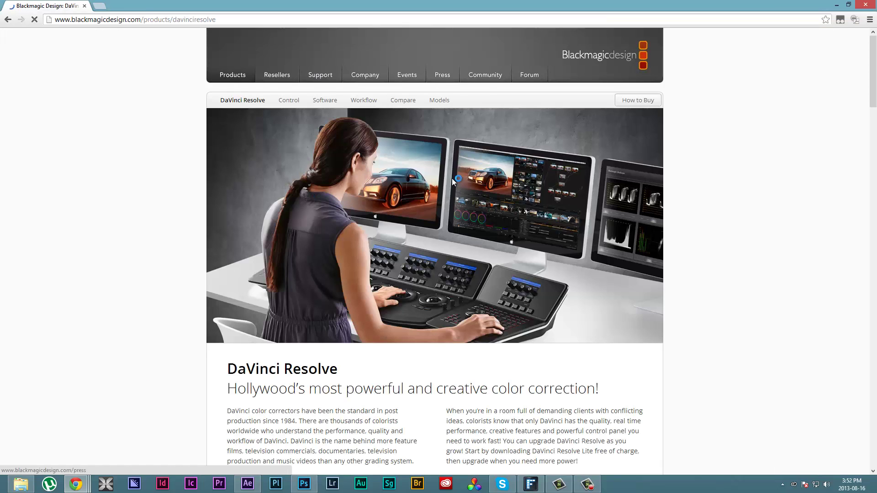
scroll(211, 187, "down", 15)
scroll(211, 185, "down", 20)
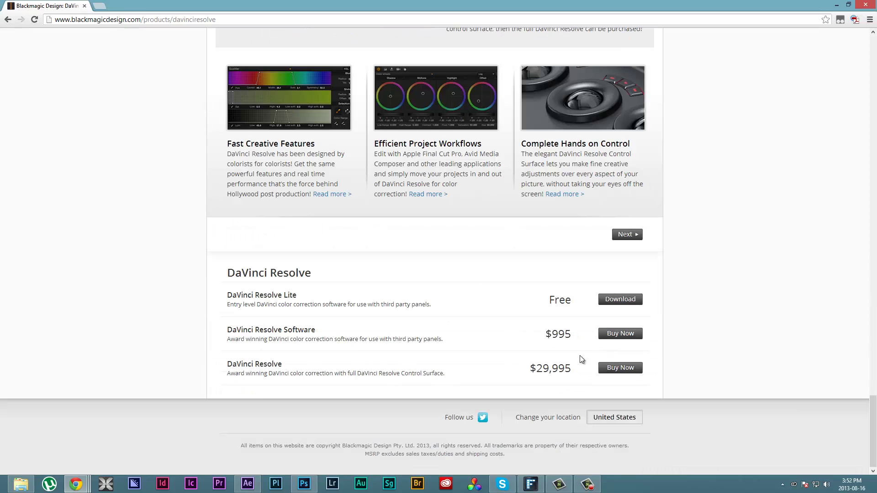
Step: Compare the prices of the DaVinci Resolve versions and open the download for the free DaVinci Resolve Lite
left_click_drag(528, 367, 577, 367)
left_click_drag(539, 335, 572, 329)
left_click_drag(525, 300, 594, 312)
left_click(607, 305)
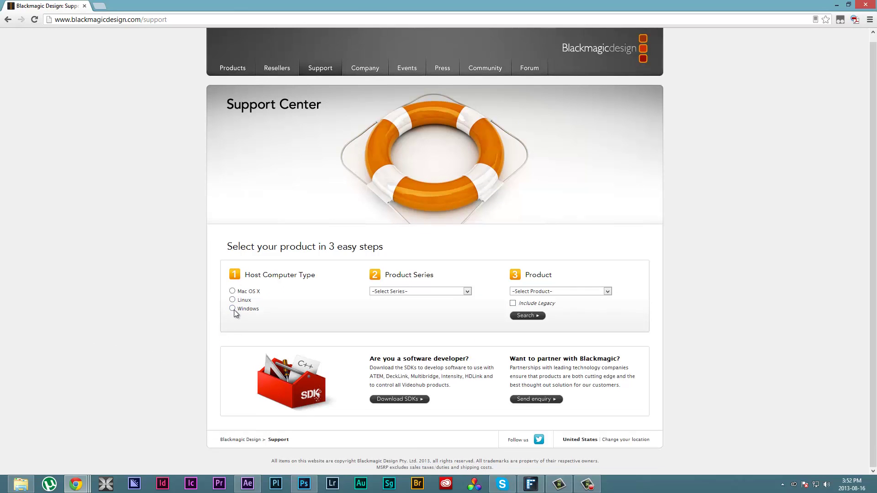
Step: Find the support downloads for Windows, with DaVinci Resolve as the product series and DaVinci Resolve Lite as the product
left_click(411, 292)
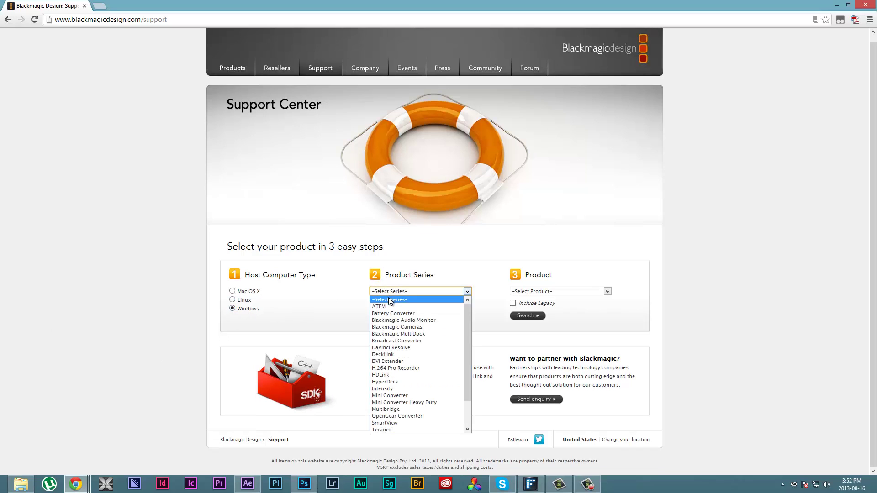
left_click(427, 349)
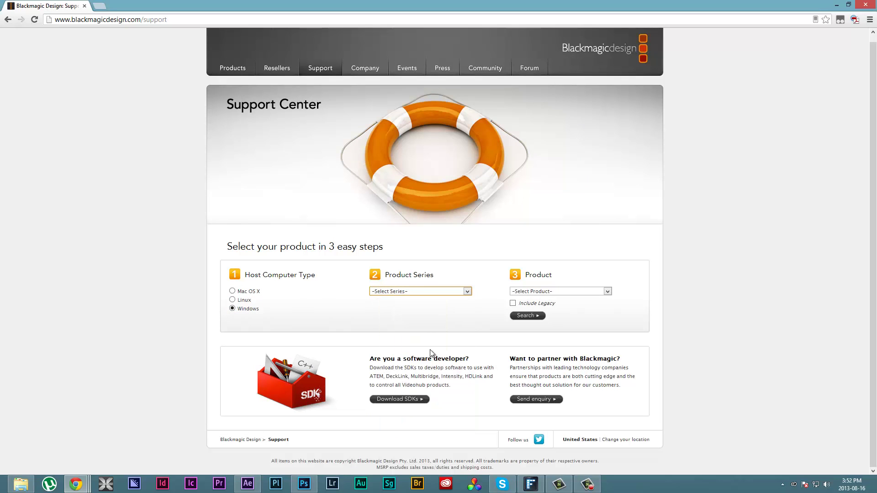
left_click(564, 292)
left_click(570, 305)
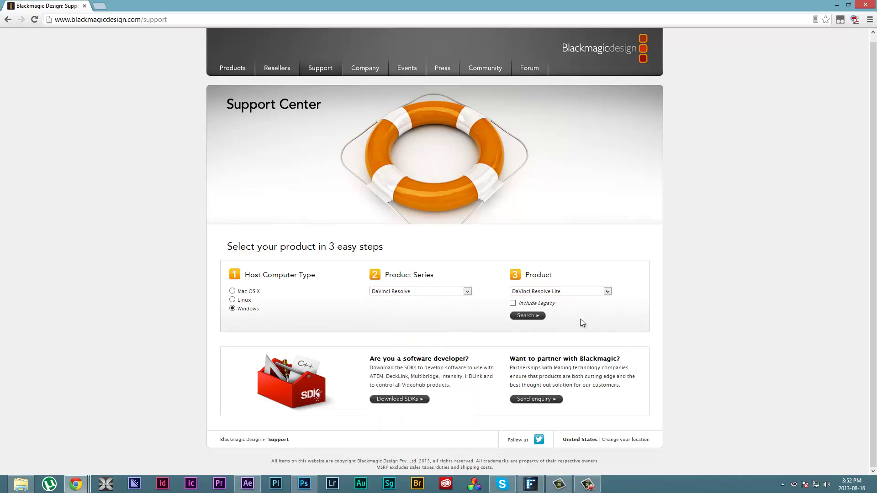
scroll(381, 337, "down", 2)
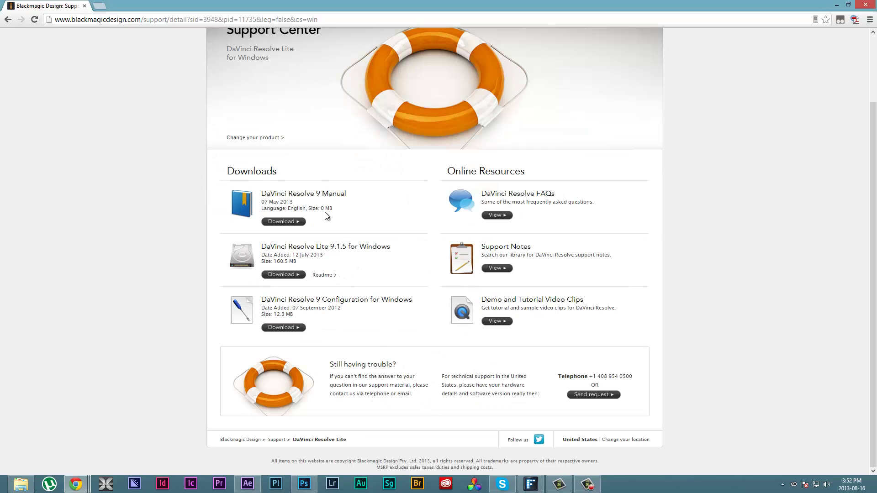
Step: Clear the browser from the desktop and launch DaVinci Resolve
double_click(544, 1)
left_click(557, 117)
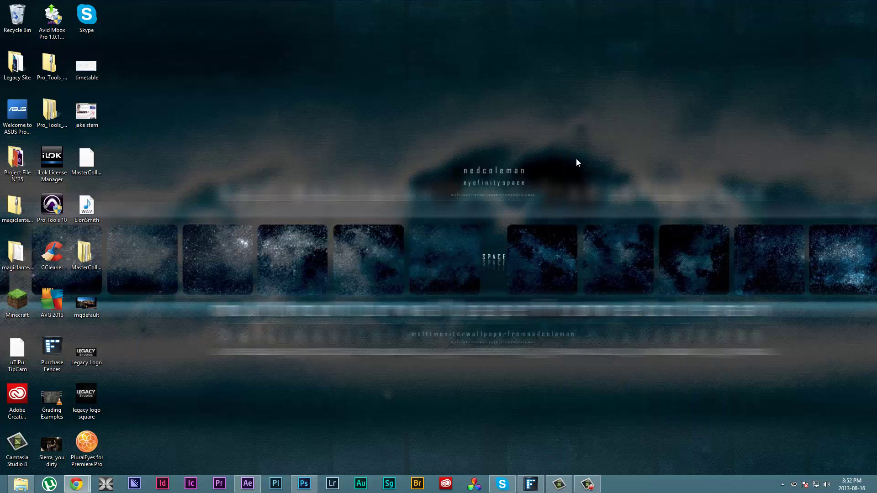
left_click(479, 488)
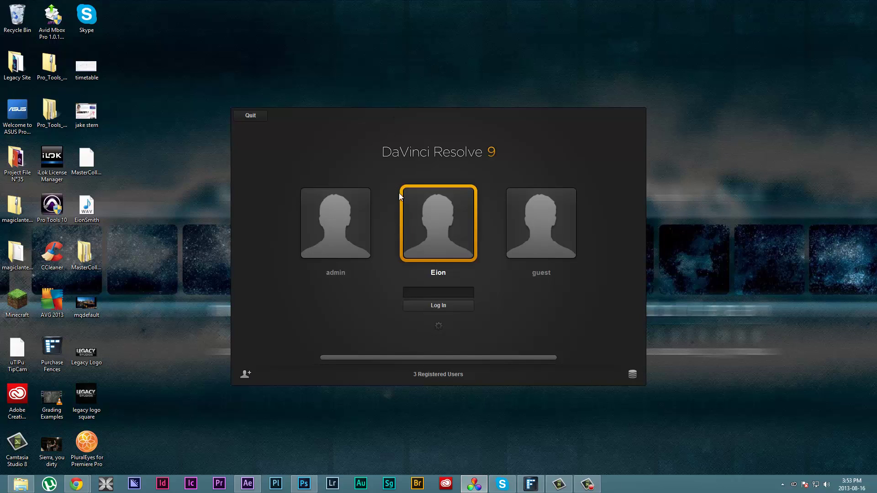
Step: Look through the registered user accounts and the form for setting up a new user
left_click(356, 247)
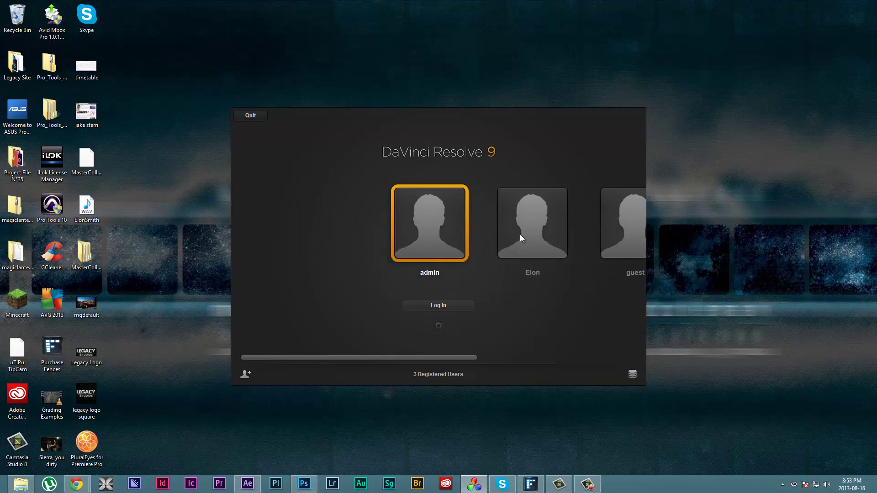
left_click(626, 227)
left_click(371, 242)
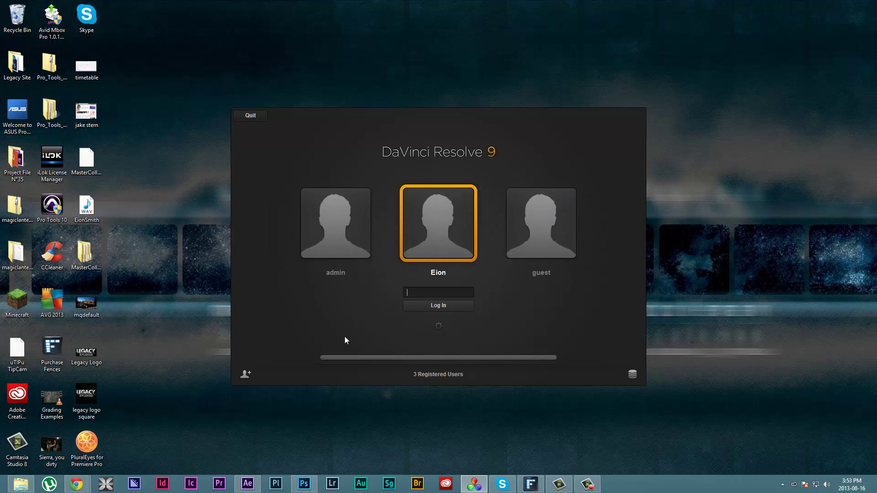
left_click(245, 374)
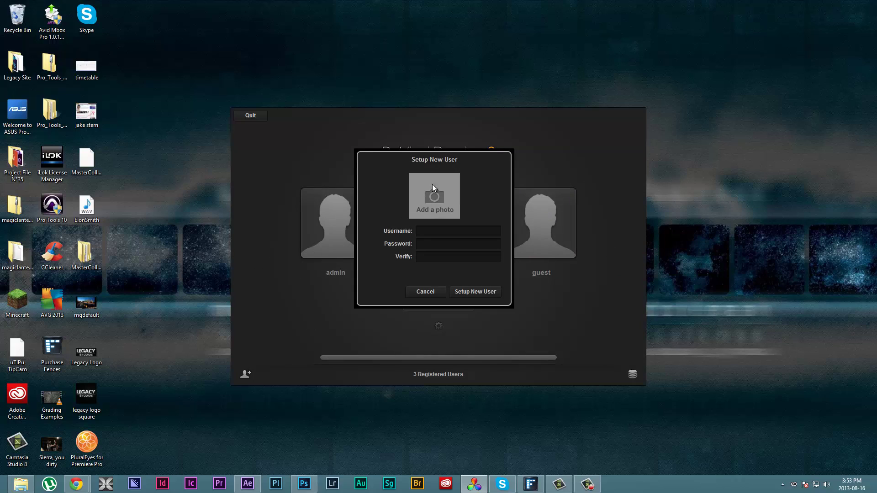
left_click(419, 293)
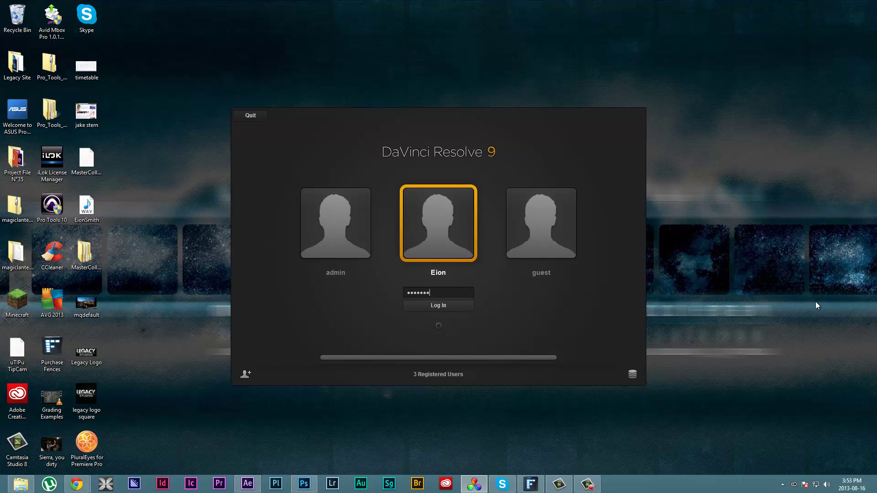
Step: Log in to the personal user account with its password and open the tutorial 2 project
key("Return")
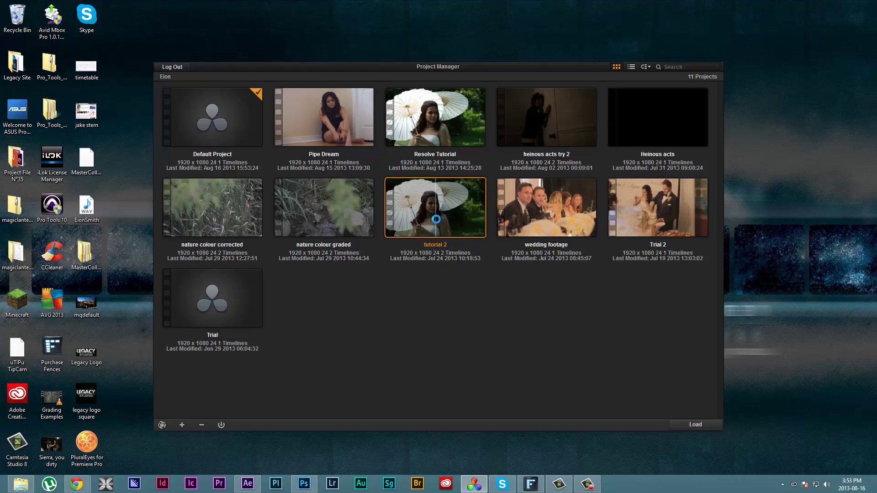
double_click(435, 219)
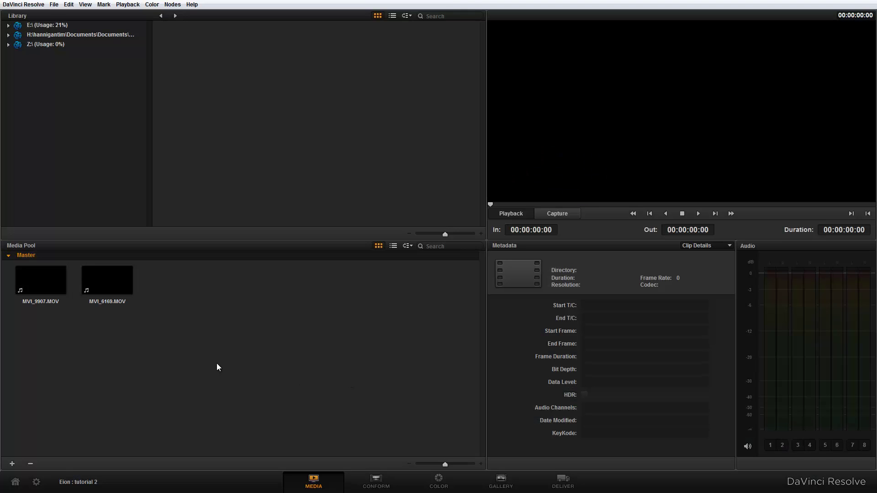
Step: Examine the metadata of the MVI_9907.MOV and MVI_6169.MOV clips in the media pool
left_click(44, 280)
left_click(93, 284)
left_click(51, 286)
left_click(93, 286)
left_click(41, 287)
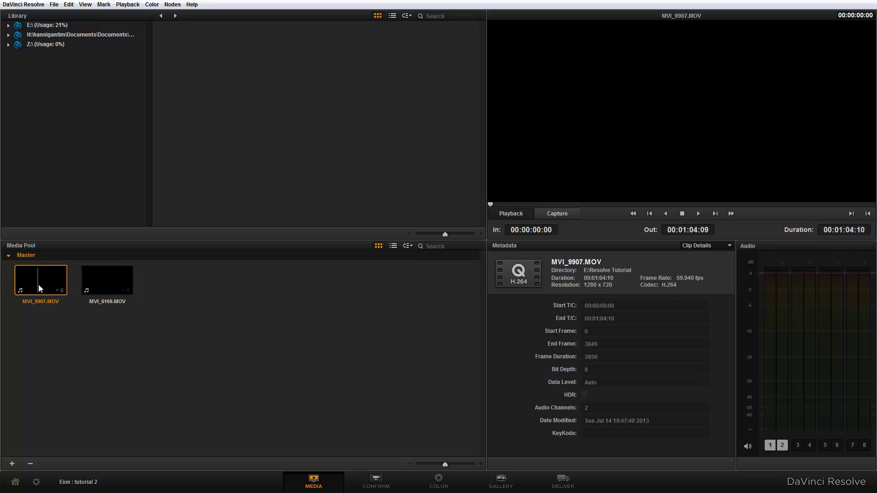
left_click(100, 286)
left_click(148, 355)
Step: Create a new project named "Tutorial 3"
left_click(54, 4)
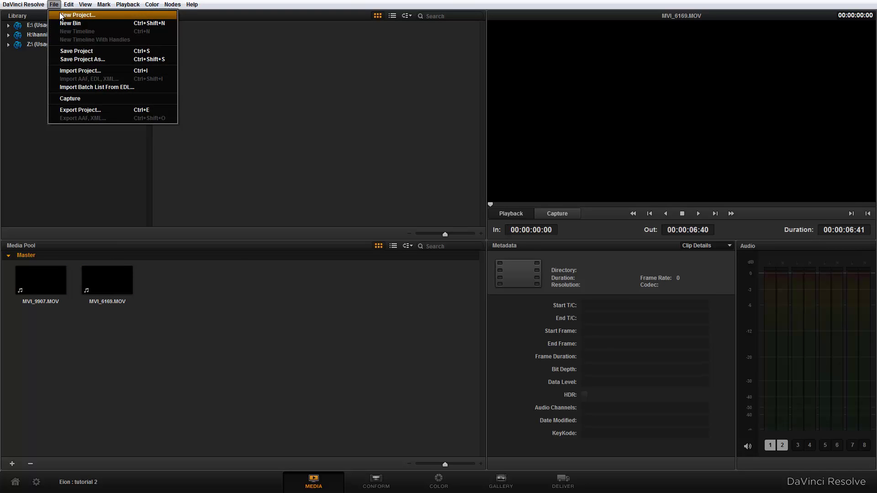
left_click(61, 17)
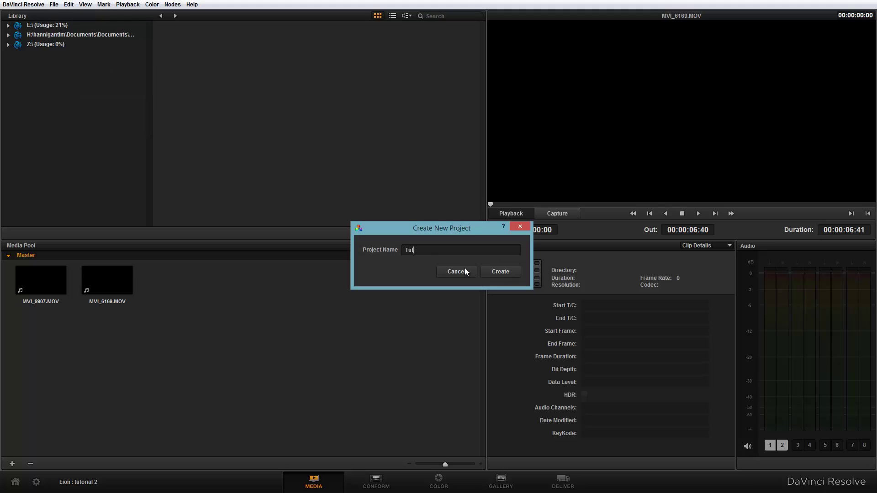
type("Tutorial 3")
key("Return")
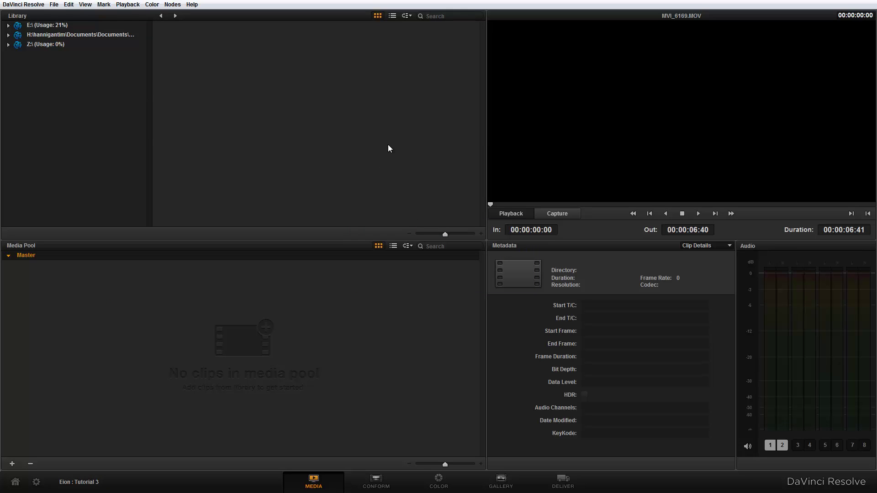
Step: View the Media Storage preferences and the directory picker for adding a scratch disk, without choosing a folder
left_click(42, 46)
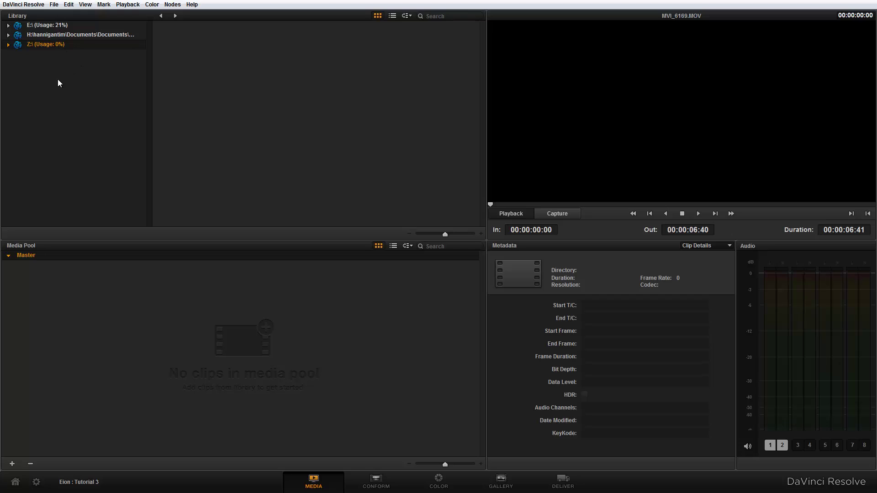
left_click(38, 7)
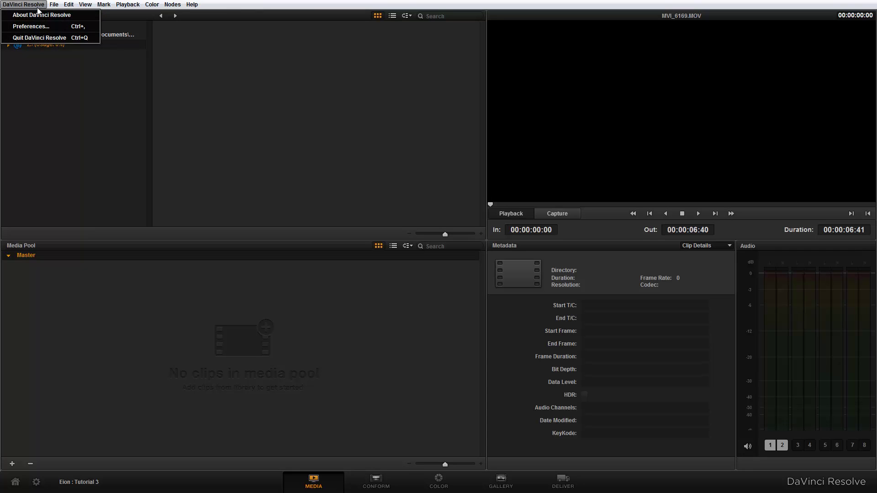
left_click(43, 30)
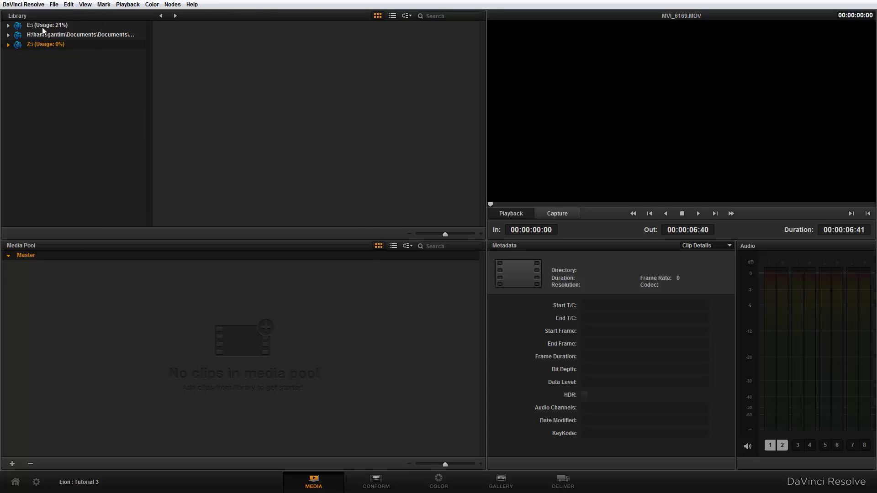
left_click(299, 133)
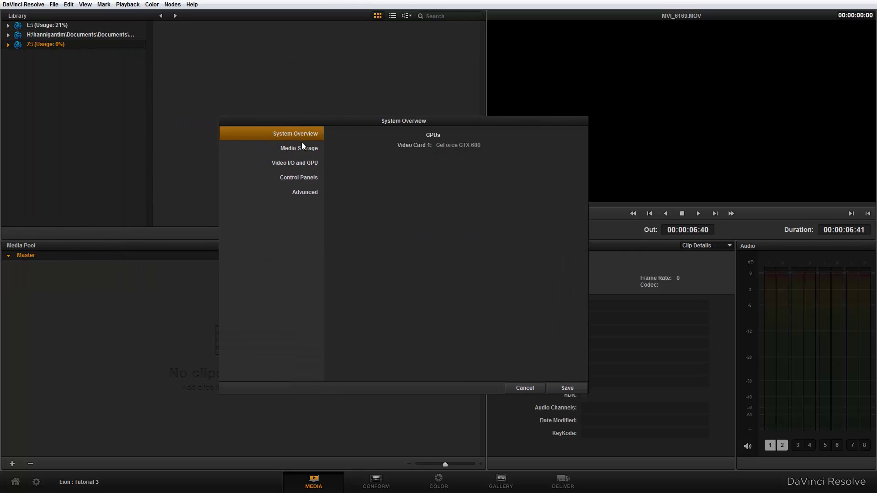
left_click(302, 147)
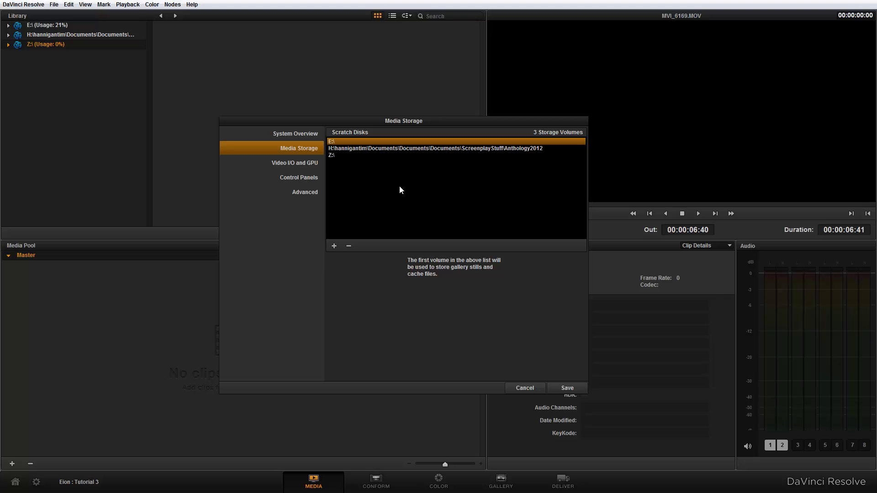
left_click(334, 245)
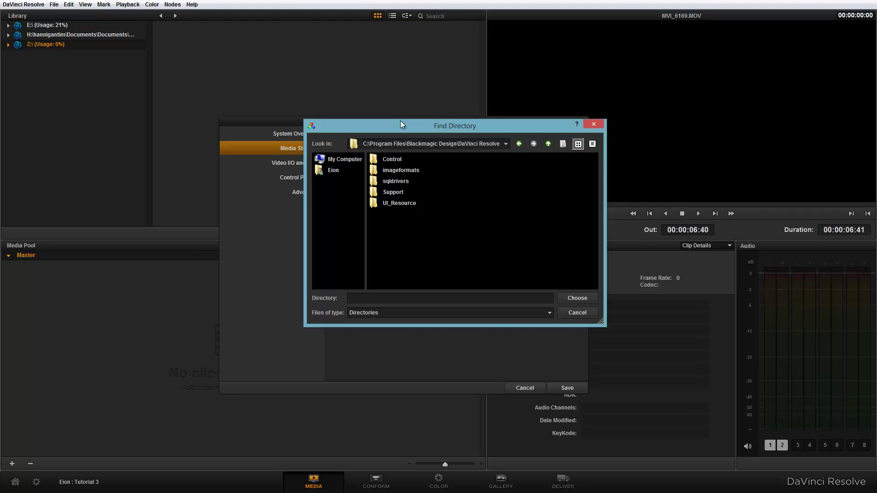
left_click(594, 125)
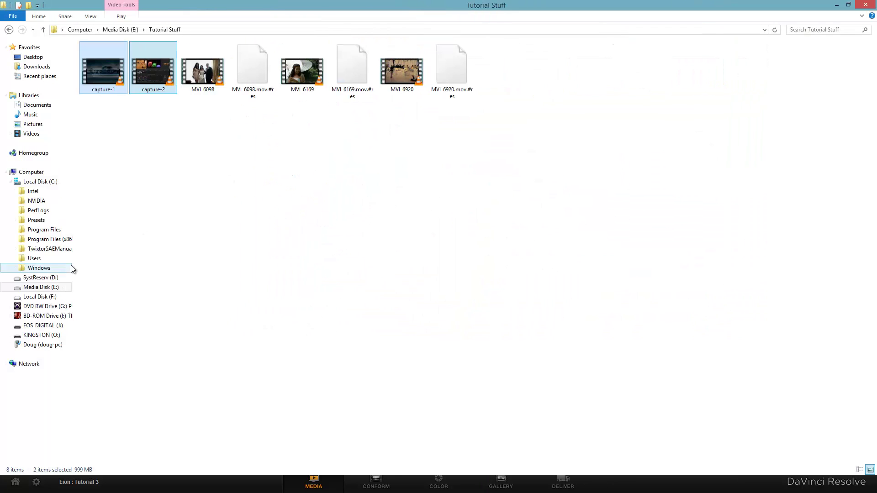
Step: Review the computer's drives in File Explorer and the matching volumes in the scratch disk list
left_click(32, 172)
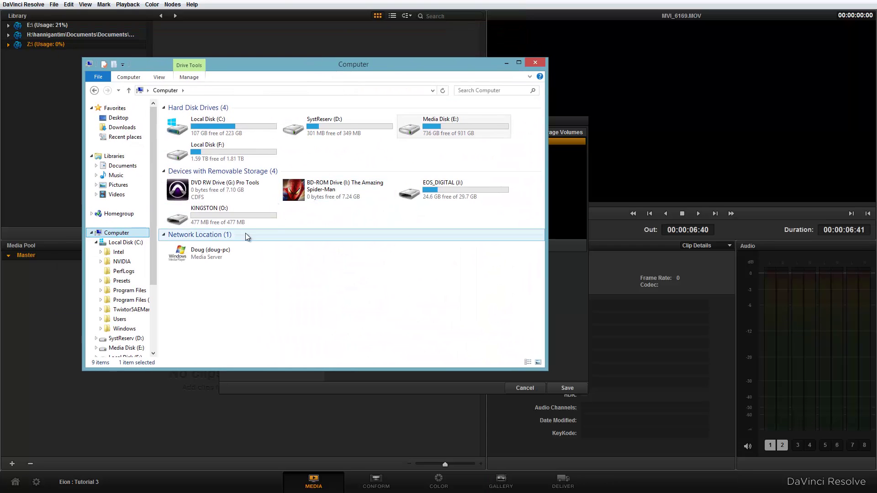
left_click(442, 133)
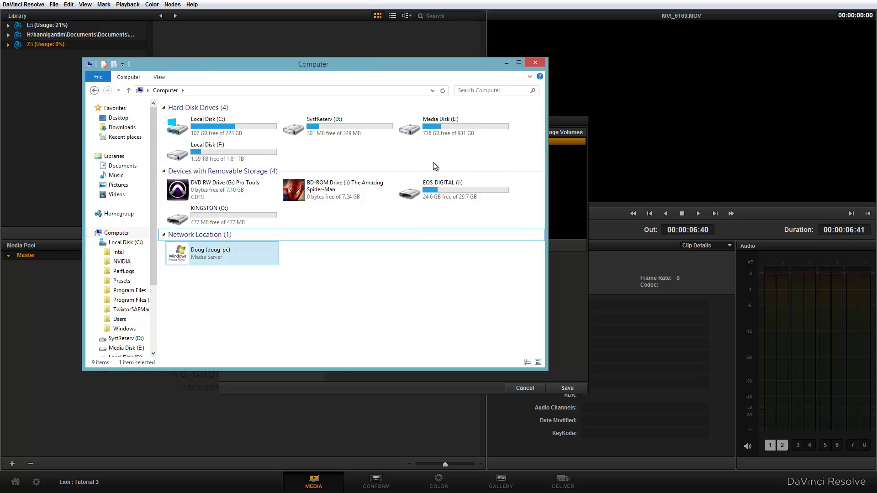
left_click(535, 62)
left_click(338, 156)
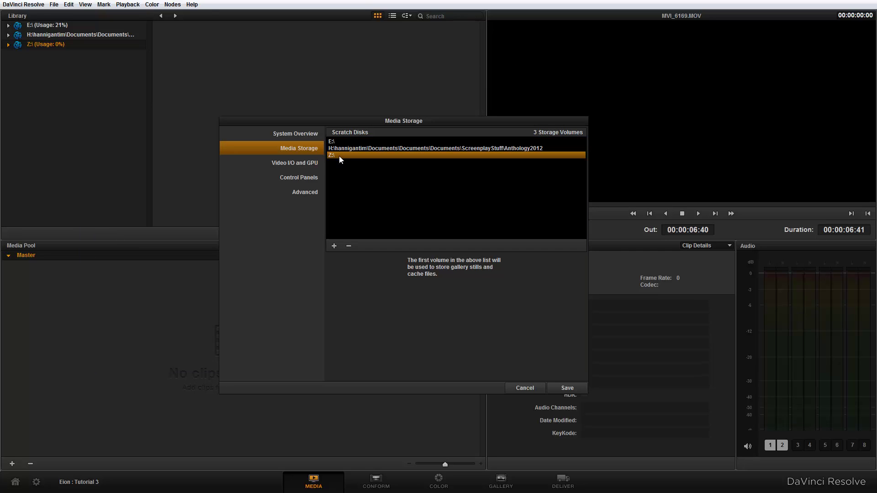
left_click_drag(367, 148, 359, 153)
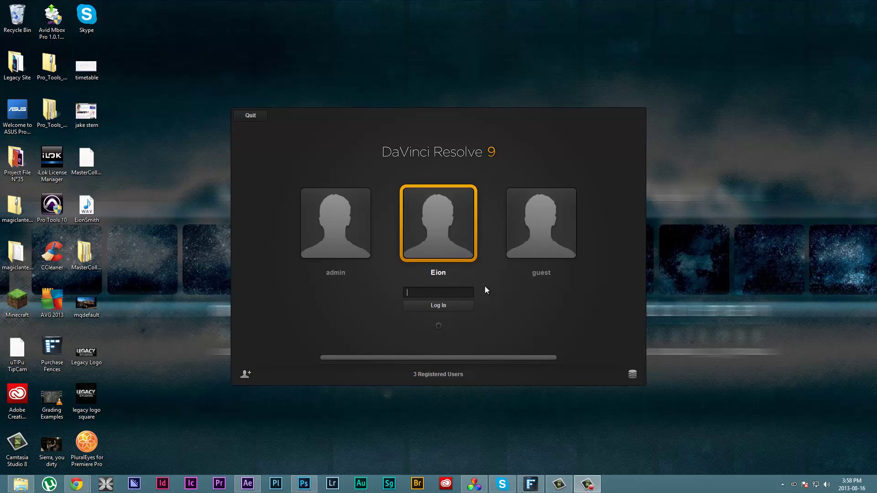
Step: Log in to the personal user account with its password and open the Tutorial 3 project
left_click(464, 291)
type("*******")
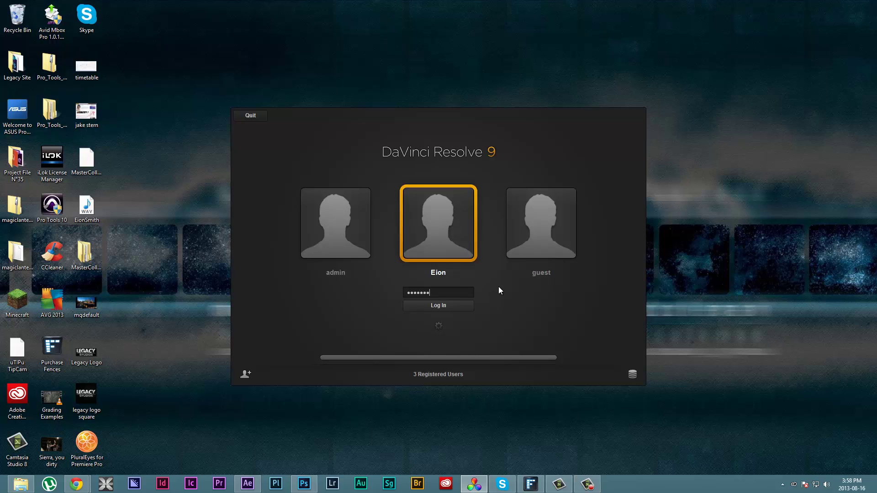
key("Return")
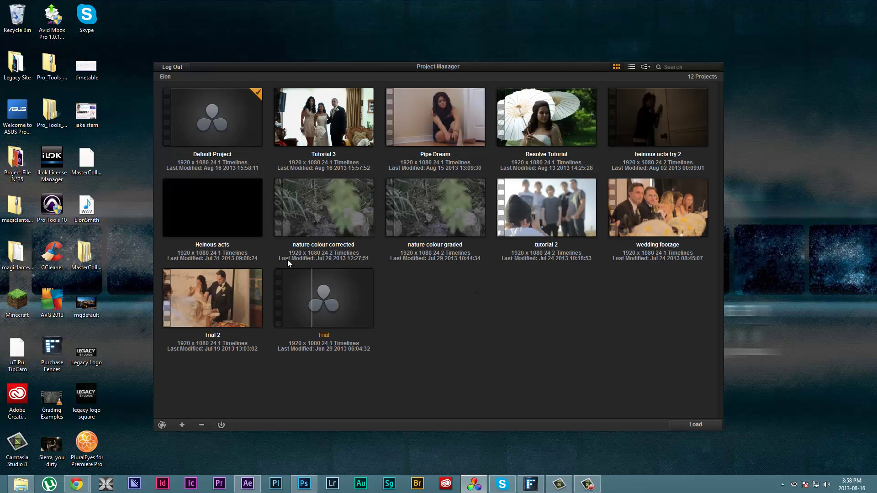
double_click(324, 119)
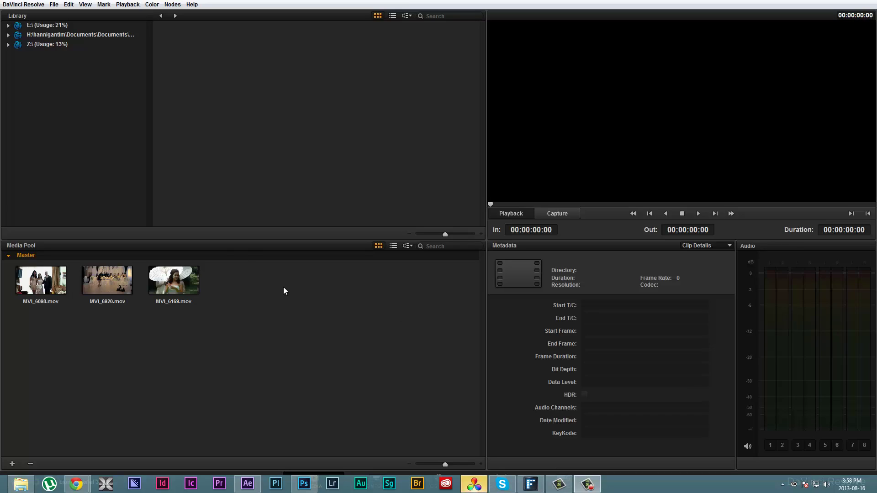
Step: Browse the Z: drive to the wedding project's Wedding footage folder and add MVI_6920.MOV to the Media Pool
left_click(14, 44)
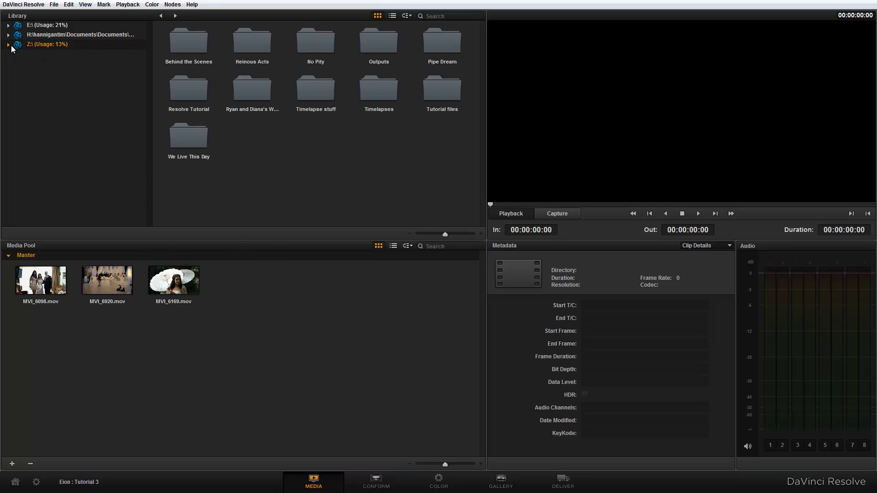
left_click(9, 44)
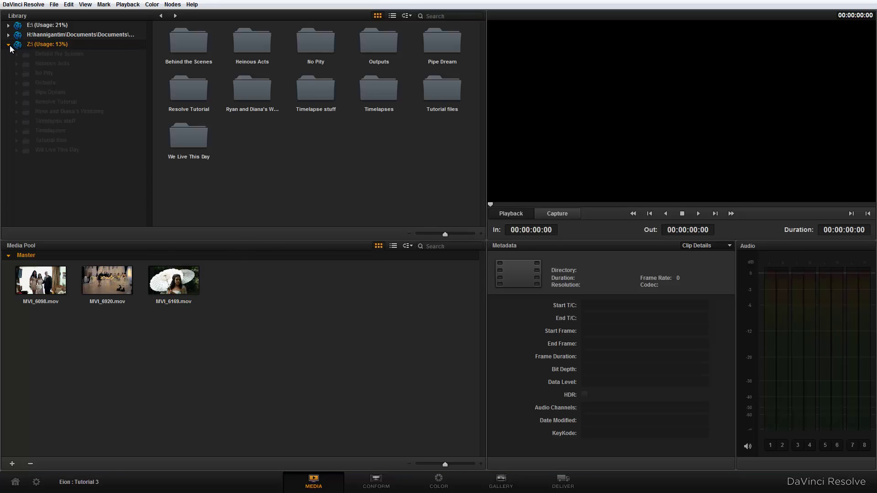
double_click(255, 89)
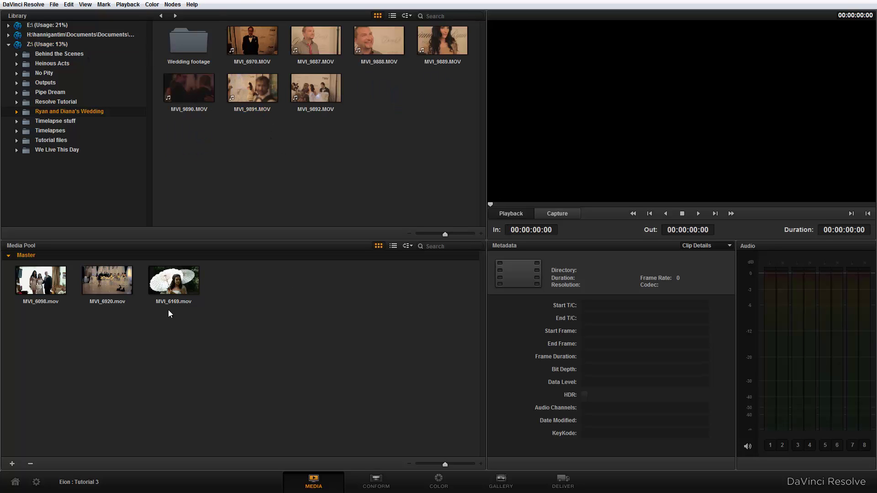
double_click(189, 41)
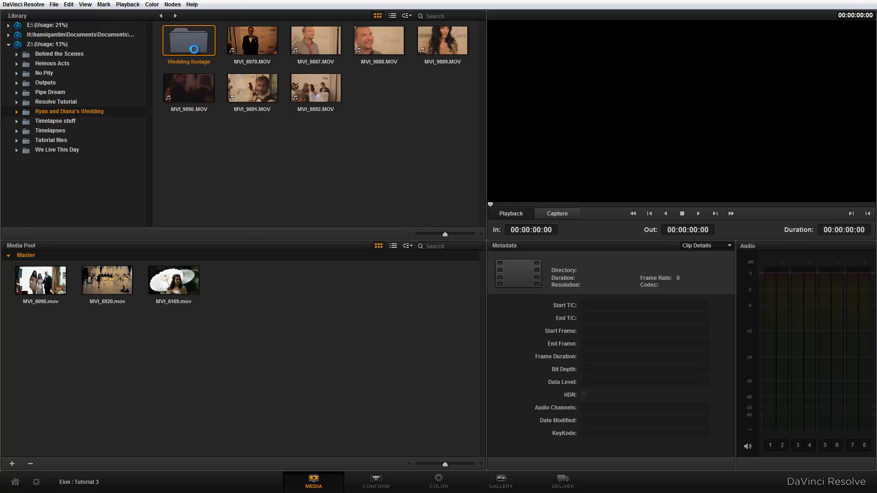
scroll(385, 118, "down", 3)
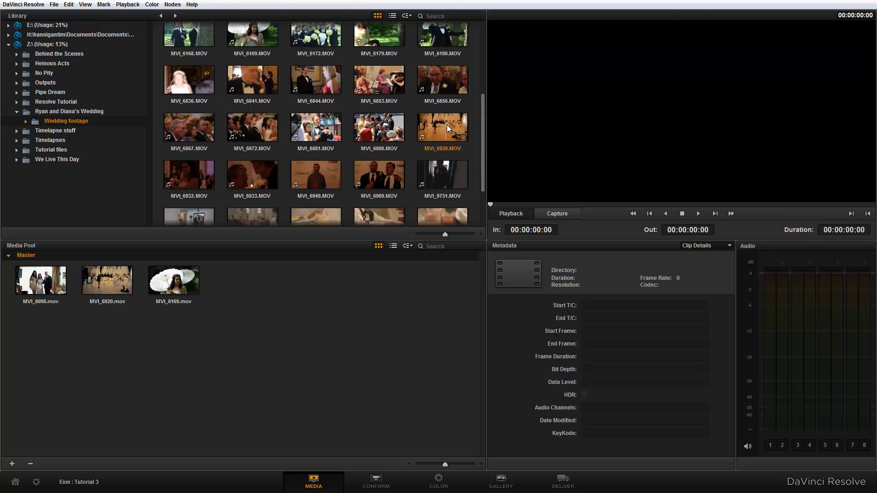
left_click_drag(442, 127, 289, 320)
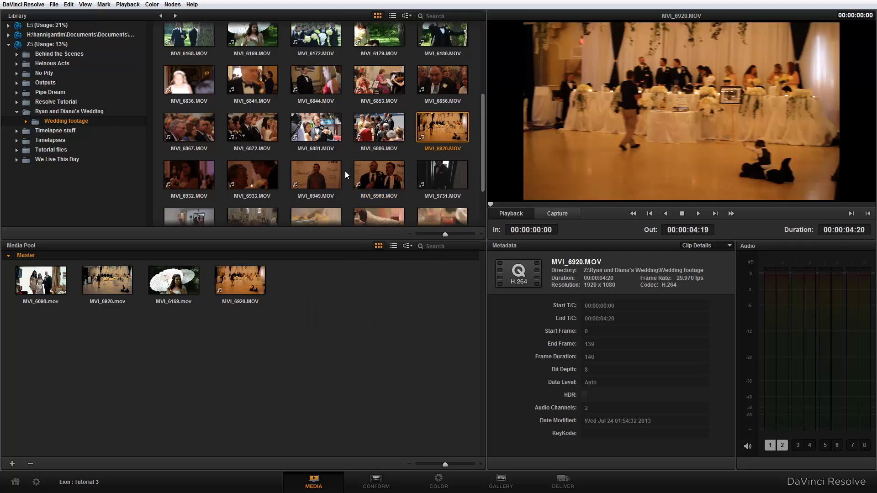
Step: Return to the start of the Wedding footage folder and collapse its parent wedding folder in the library tree
scroll(369, 191, "up", 4)
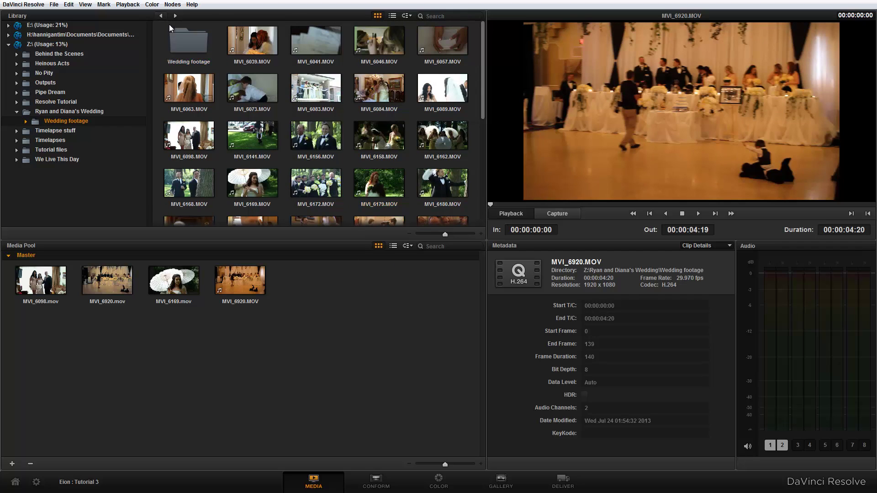
left_click(188, 41)
left_click(17, 111)
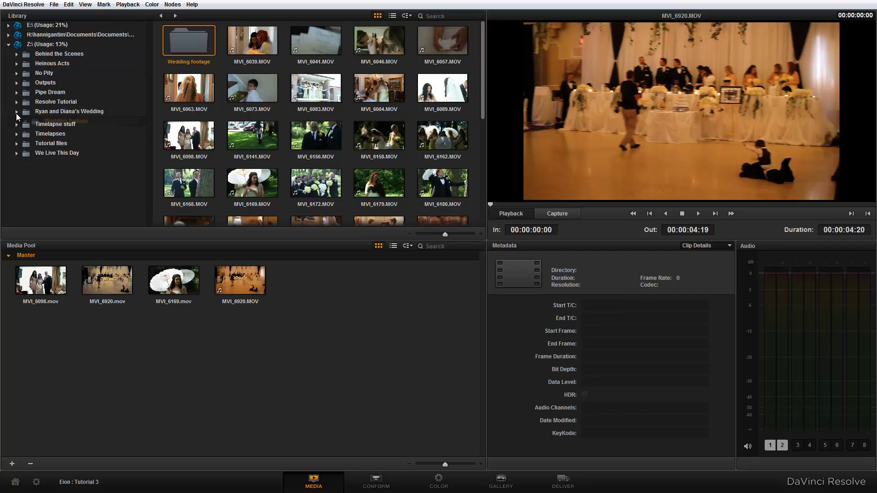
left_click(394, 485)
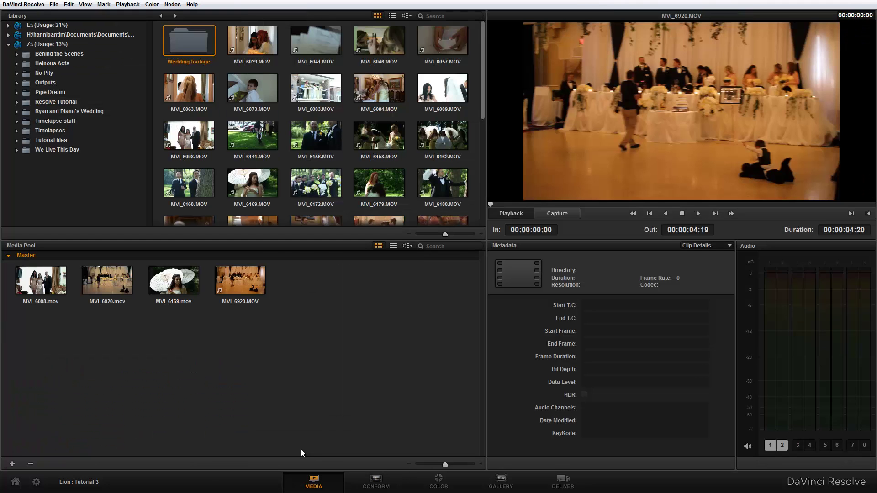
Step: Remove the older MVI_6920.mov clip from the E:\Tutorial Stuff folder from the Media Pool
left_click(121, 287)
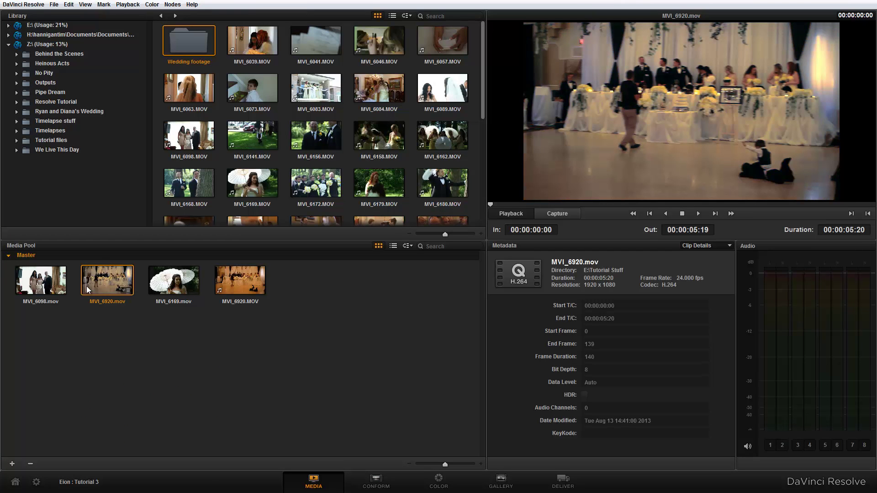
key("Delete")
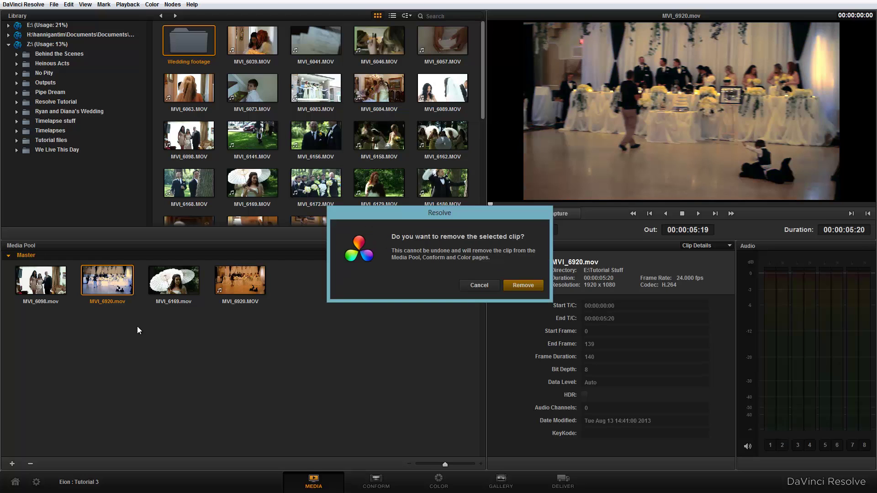
left_click(519, 285)
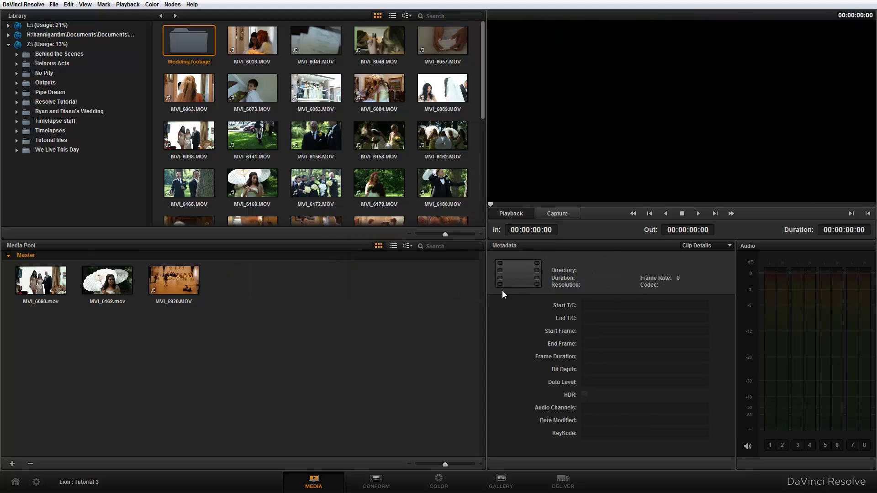
Step: Go by way of the Conform page to the Color page and align the Scopes window over the gallery area
left_click(376, 485)
left_click(419, 486)
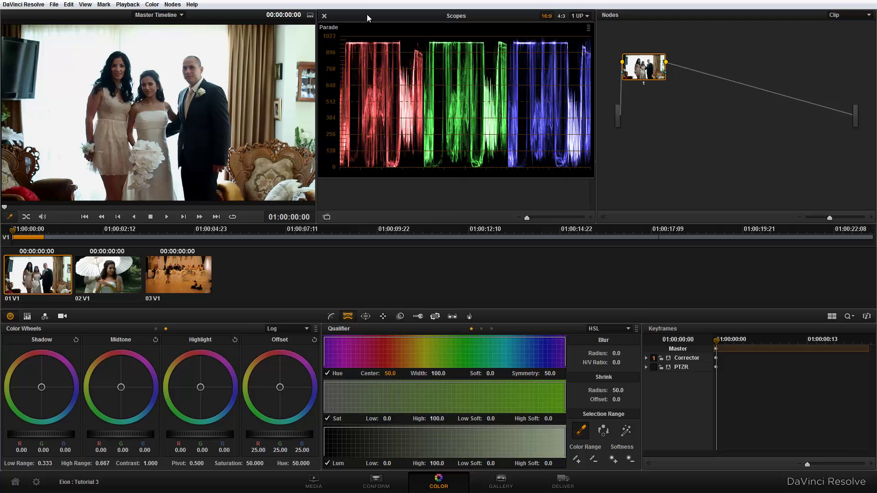
mouse_move(379, 21)
left_mouse_down()
mouse_move(411, 90)
mouse_move(391, 179)
mouse_move(400, 77)
mouse_move(384, 64)
mouse_move(386, 80)
mouse_move(372, 23)
left_mouse_up()
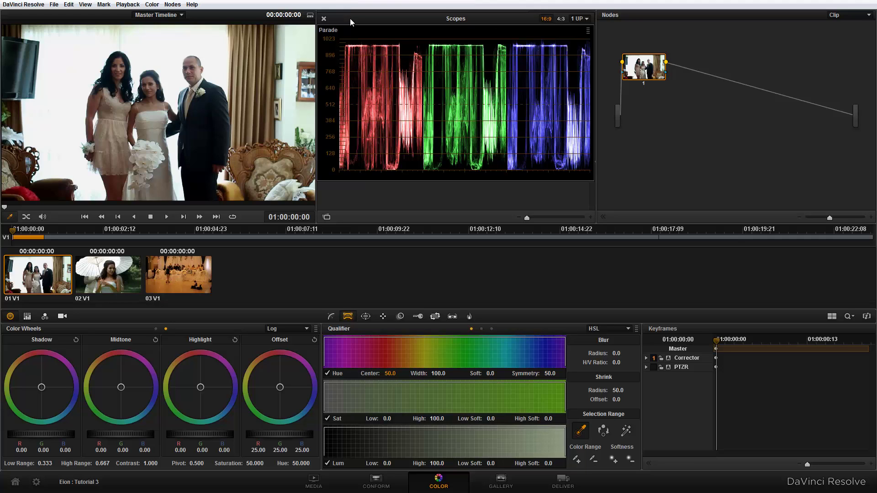
mouse_move(351, 22)
left_mouse_down()
mouse_move(379, 105)
mouse_move(356, 22)
left_mouse_up()
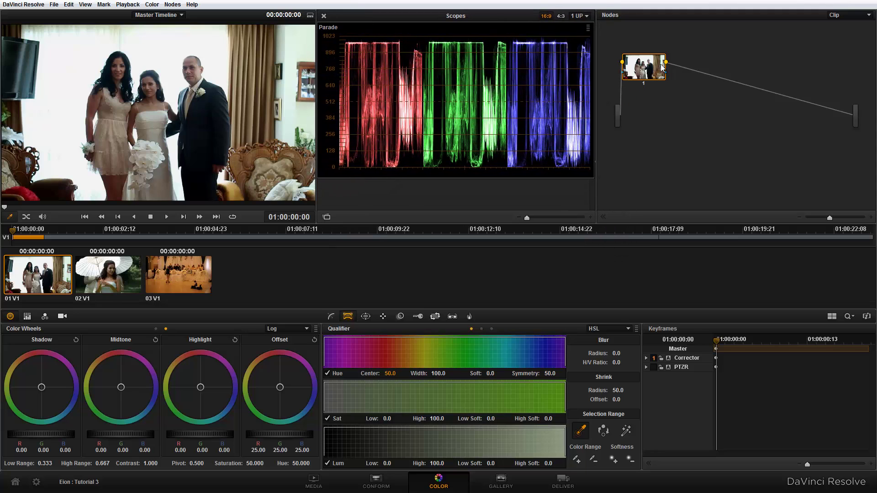
Step: Reposition node 1, add two serial nodes after it and delete both of them again
left_click_drag(662, 67, 676, 65)
key("alt+s")
key("alt+s")
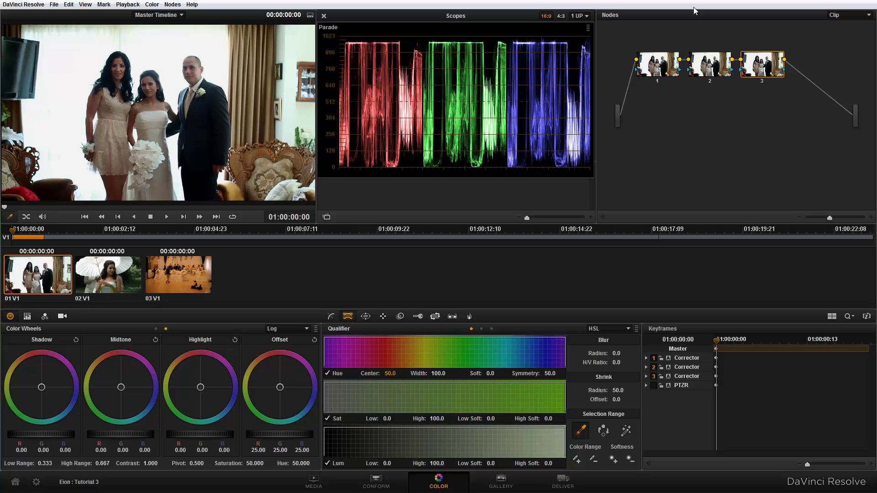
key("Delete")
key("Delete")
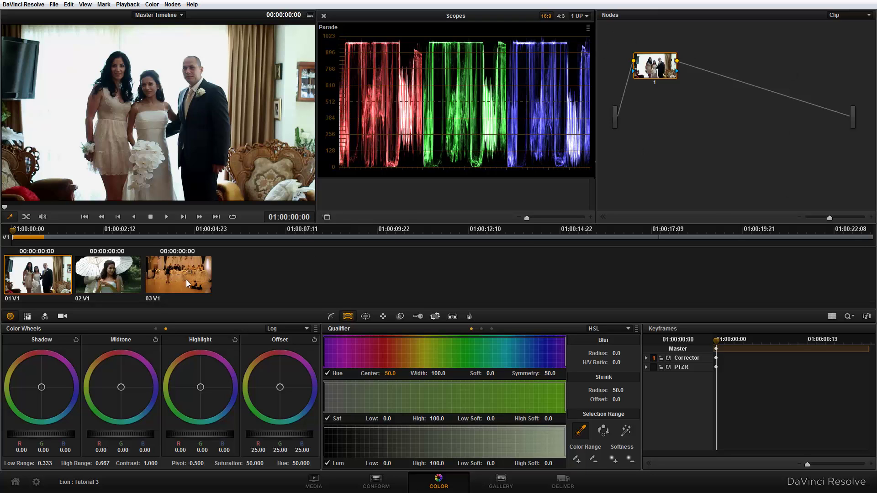
Step: Examine the three clips and their scopes by switching between thumbnails and scrubbing the timeline, finishing on clip 01
left_click(122, 278)
left_click(176, 277)
left_click(106, 276)
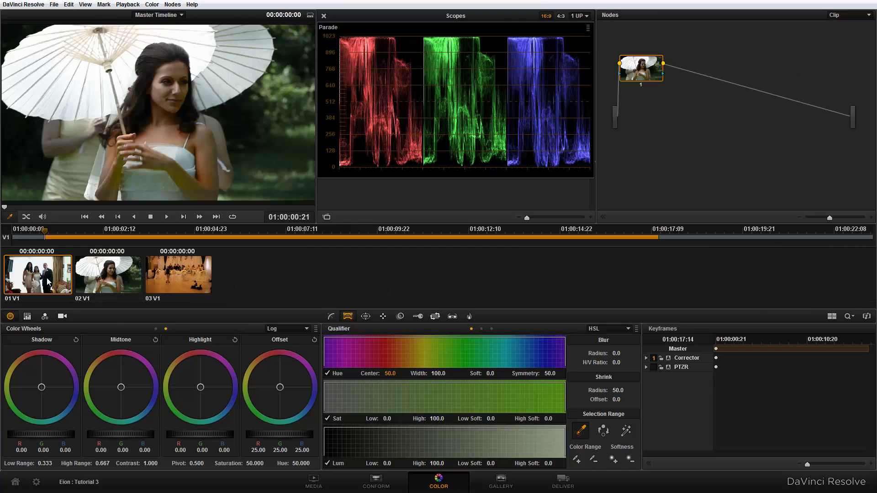
left_click(51, 273)
left_click_drag(19, 232, 259, 231)
left_click_drag(51, 231, 6, 233)
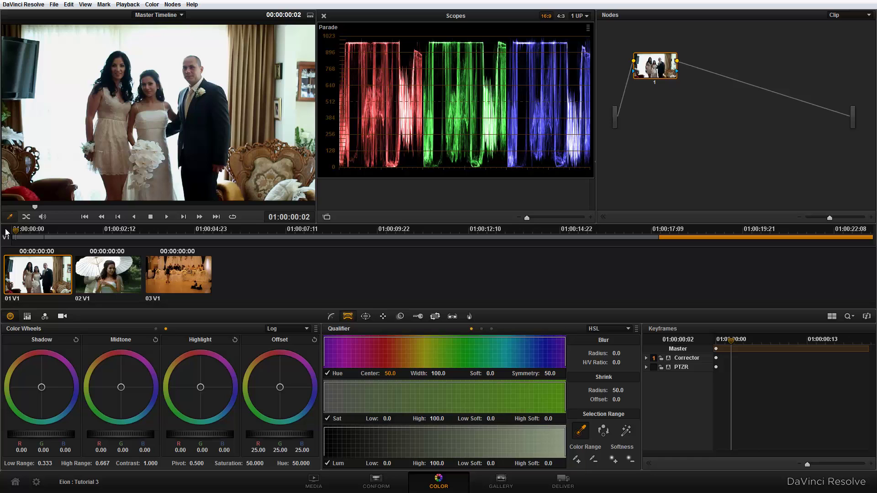
left_click(105, 278)
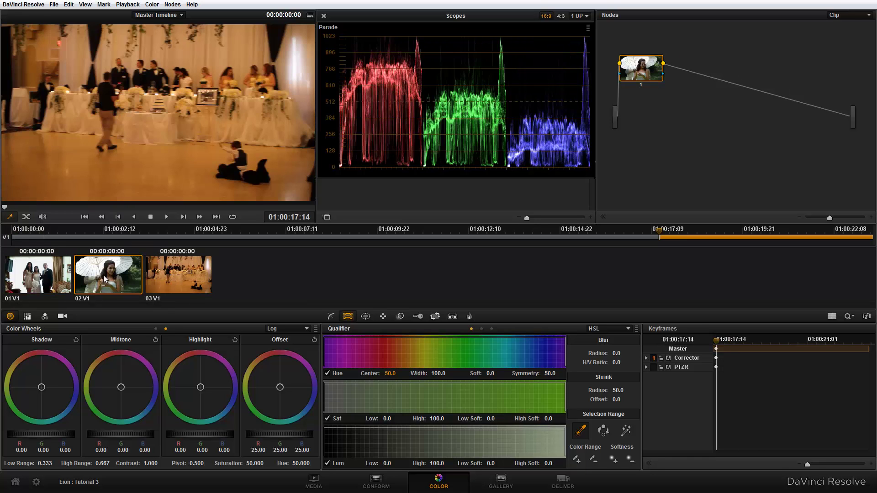
key("Up")
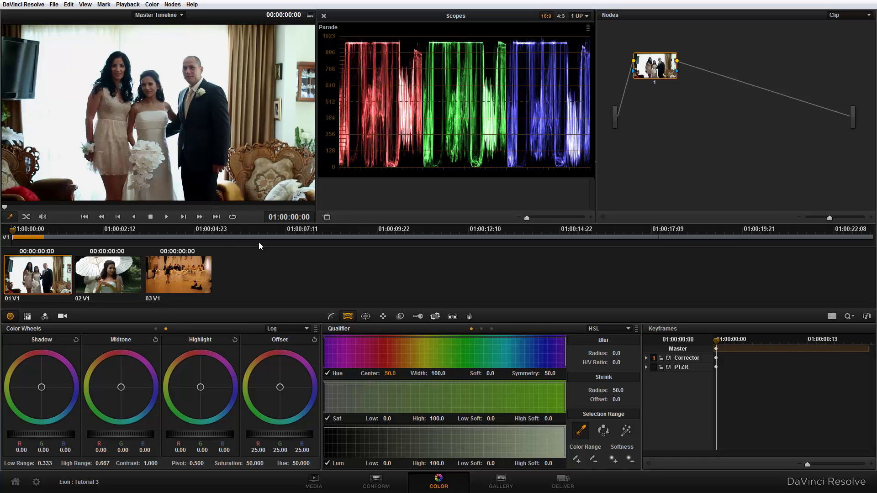
left_click(116, 276)
left_click(185, 277)
left_click(45, 284)
Step: View the color wheels in 3 Way Color mode and return them to Log mode
left_click(293, 329)
left_click(284, 348)
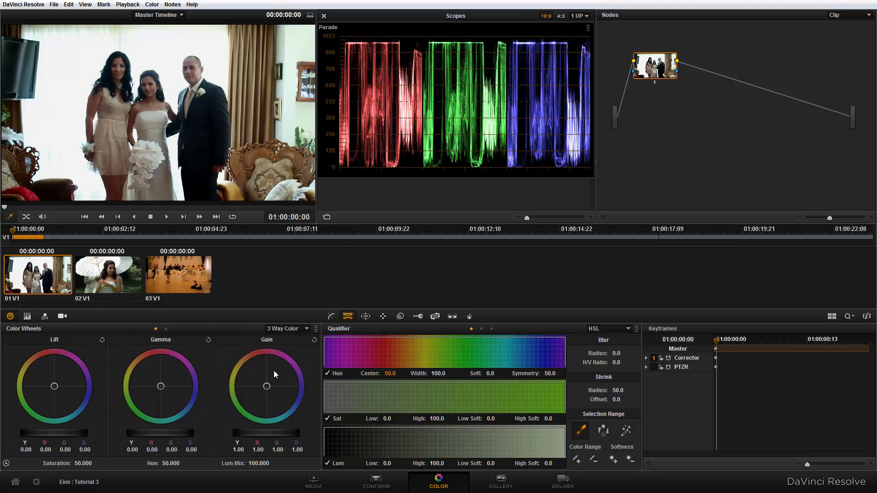
left_click(285, 330)
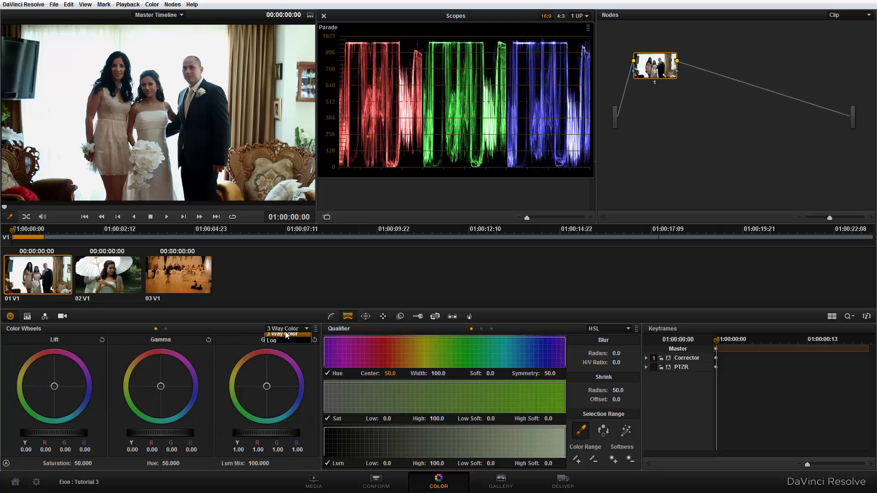
left_click(274, 341)
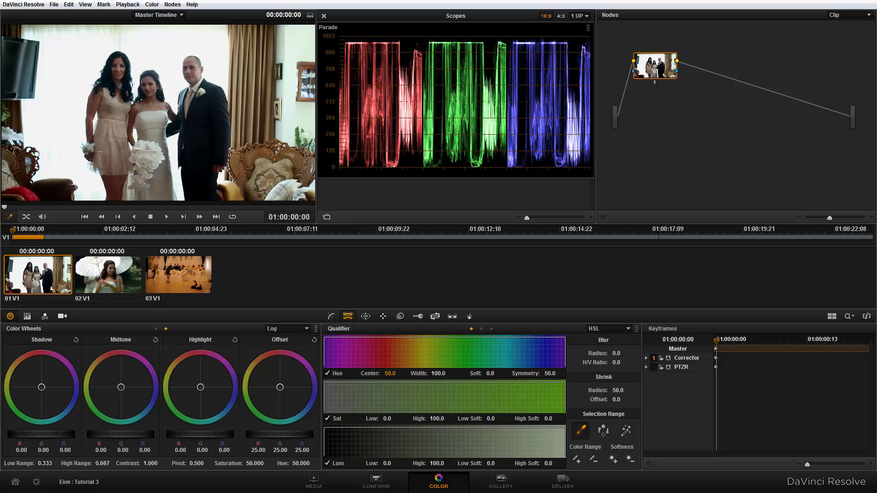
Step: Show the Curves and add several points that bend clip 01's custom curves into a steep contrast shape
left_click(331, 317)
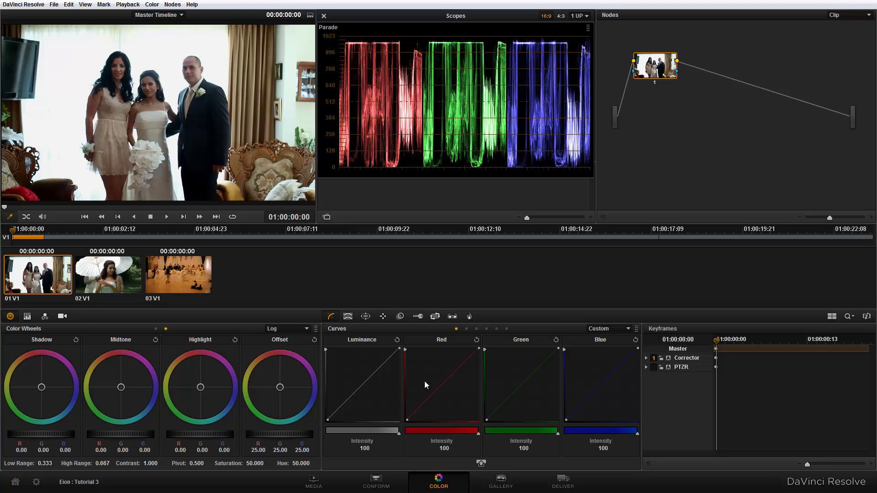
left_click(354, 387)
left_click(456, 367)
left_click_drag(419, 397, 432, 412)
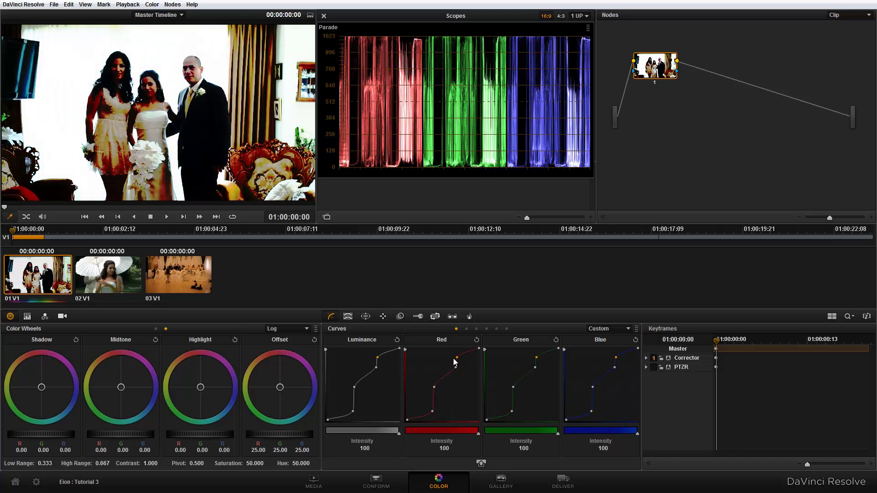
Step: Undo the custom curve adjustments on clip 01
key("ctrl+z")
key("ctrl+z")
key("ctrl+z")
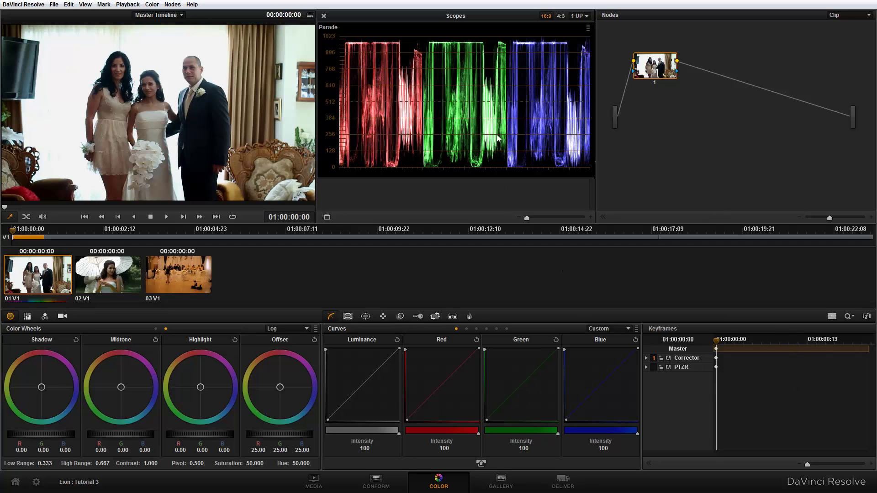
Step: Reposition node 1 in the node graph and add a serial node after it
left_click_drag(642, 76, 649, 78)
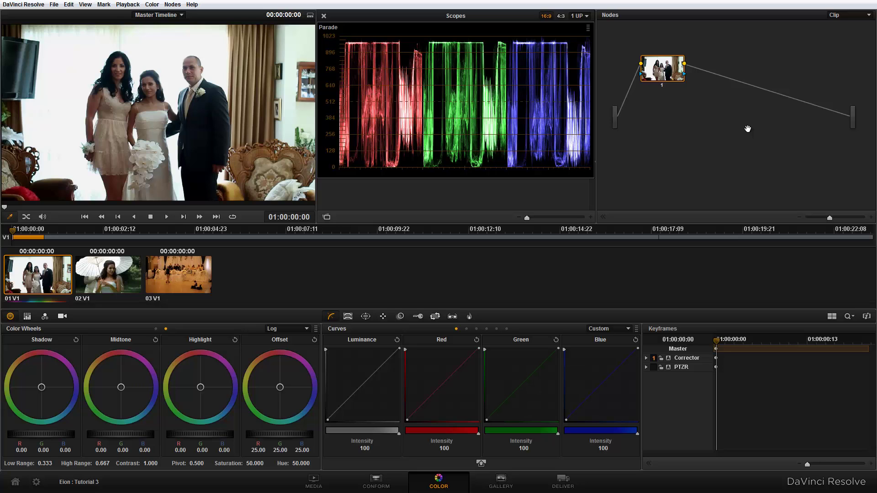
left_click_drag(671, 68, 661, 61)
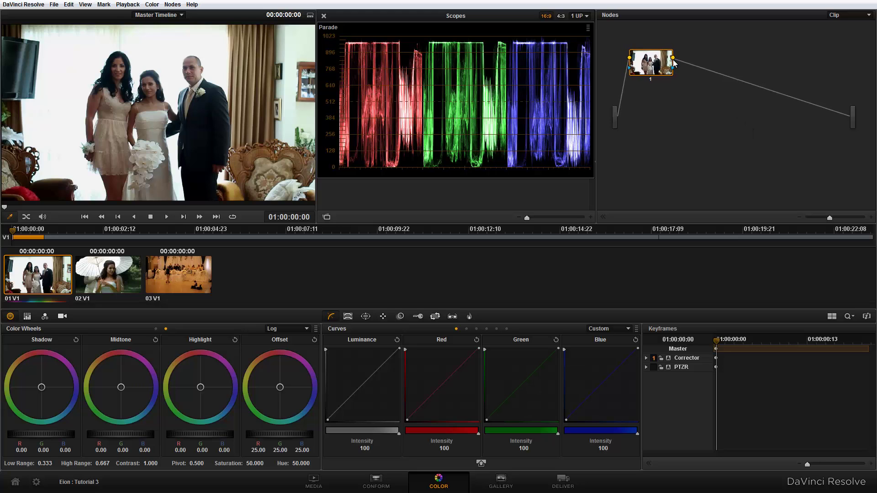
key("alt+s")
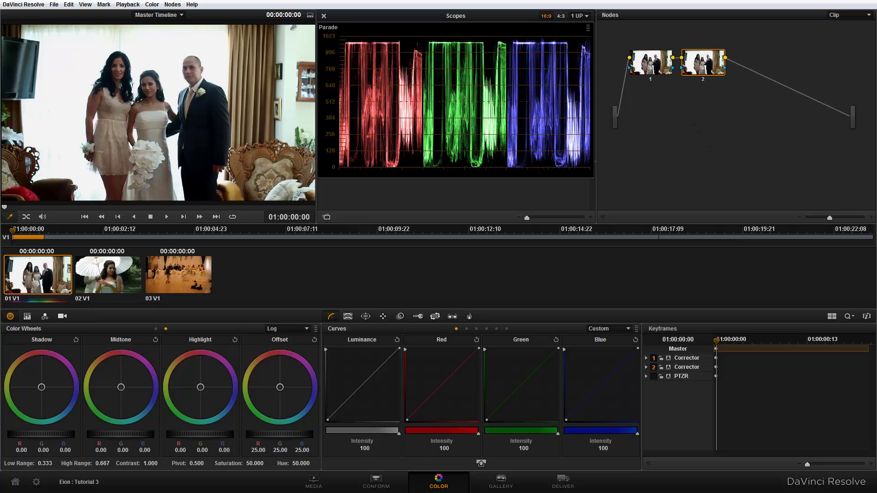
Step: Review the Add Node options and the available serial, parallel and layer node commands, and delete node 2
right_click(724, 108)
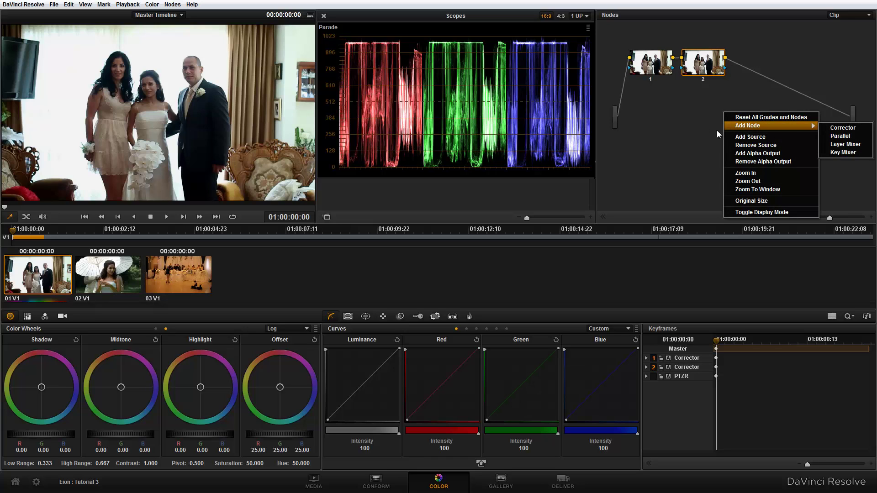
left_click(692, 132)
left_click(172, 4)
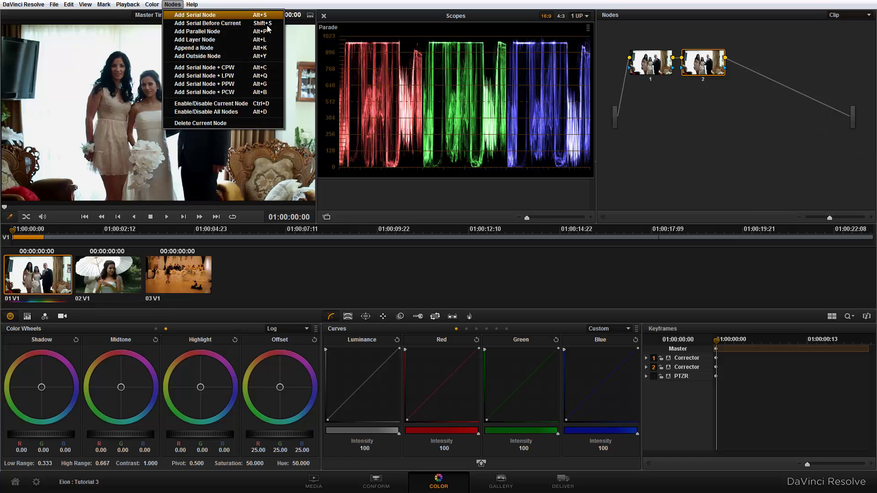
left_click(675, 94)
key("Delete")
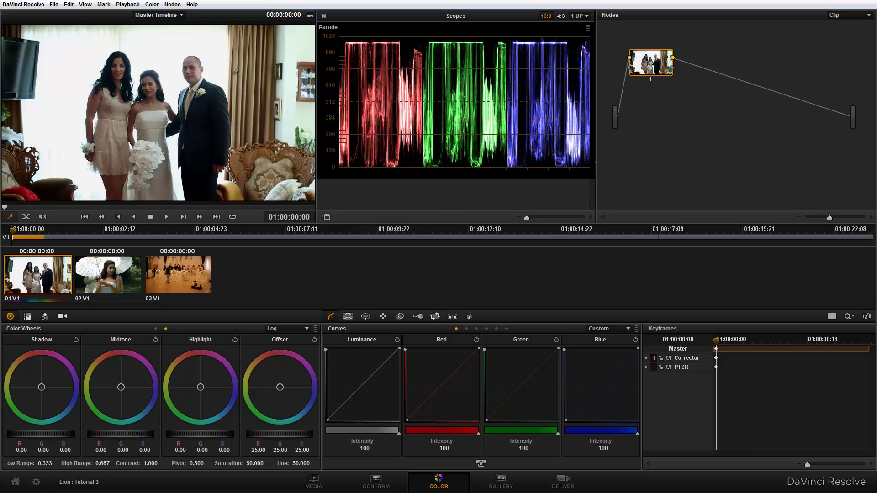
Step: Raise clip 01's Offset to 30.60 for red, green and blue, and move the Scopes window slightly lower
left_click(200, 76)
left_click_drag(265, 435, 394, 407)
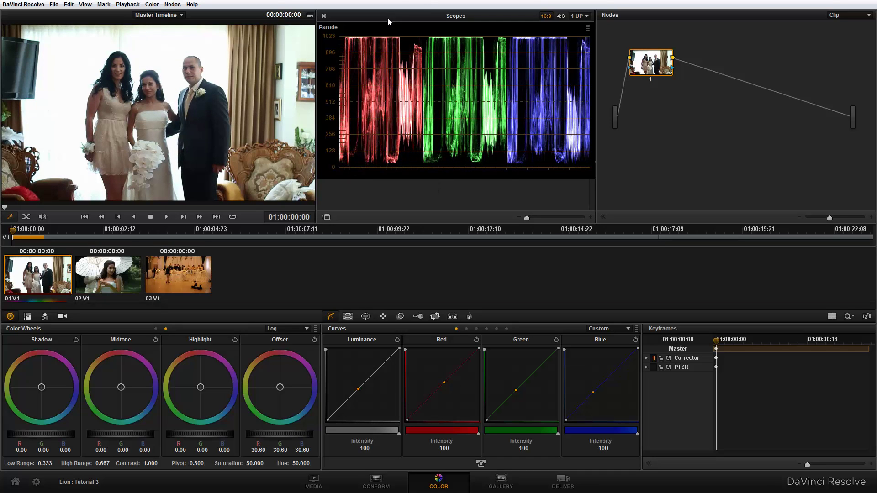
left_click_drag(389, 21, 396, 39)
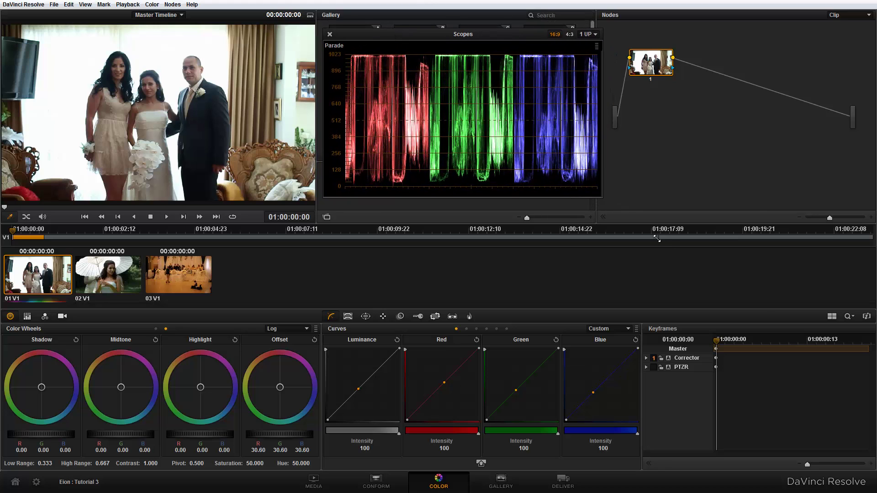
Step: Enlarge the Scopes window to roughly double its size and place it beside the viewer, above the Curves and Keyframes palettes
left_click_drag(657, 238, 840, 331)
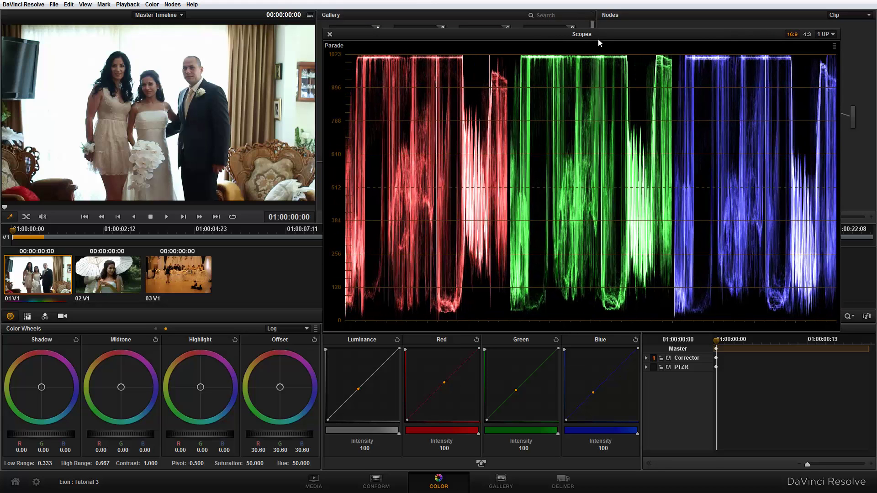
left_click_drag(599, 39, 638, 14)
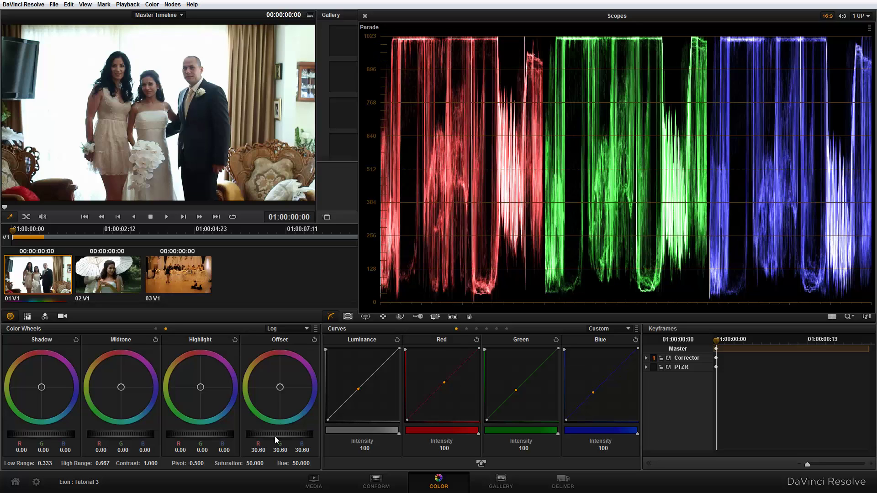
Step: Swing clip 01's Offset from 31.60 down to 4.30 and back up to 31.05 to compare the parade levels
left_click_drag(283, 435, 299, 437)
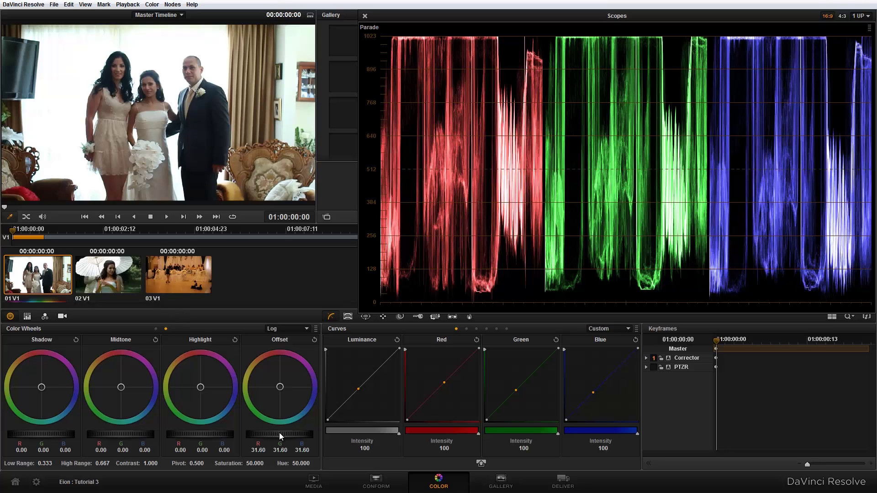
left_click_drag(268, 436, 72, 426)
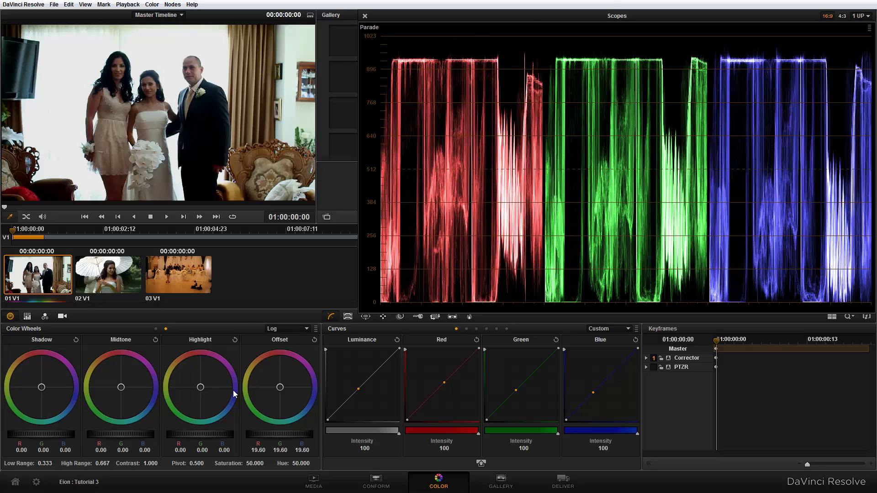
left_click_drag(286, 434, 56, 421)
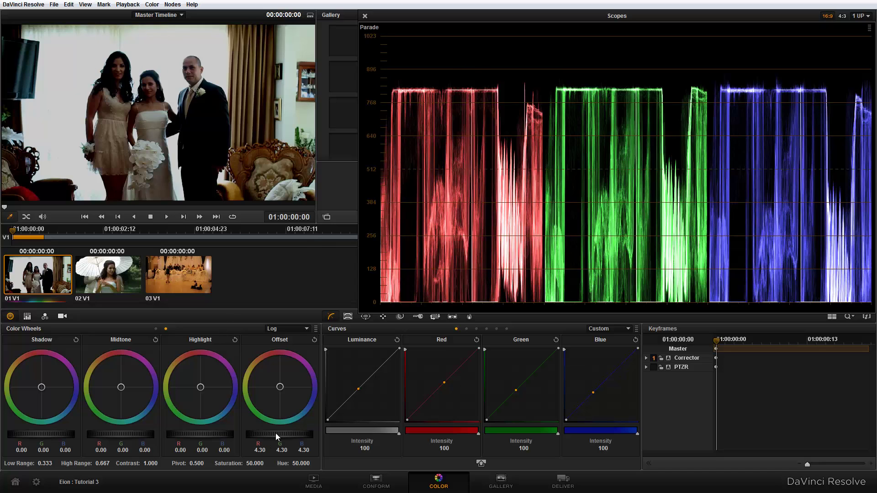
left_click_drag(351, 424, 679, 349)
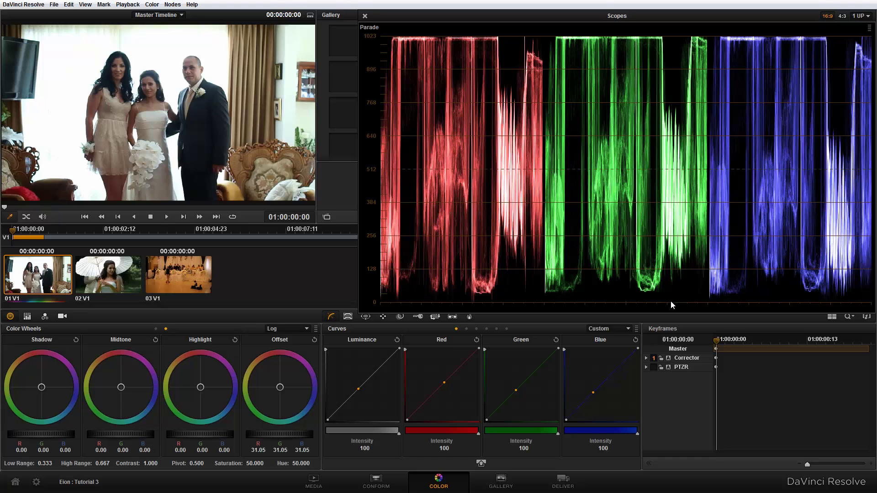
Step: Try lower Offset levels on clip 01 down to 17.75 and settle on 29.10 for red, green and blue
mouse_move(279, 436)
left_mouse_down()
mouse_move(261, 438)
mouse_move(269, 436)
left_mouse_up()
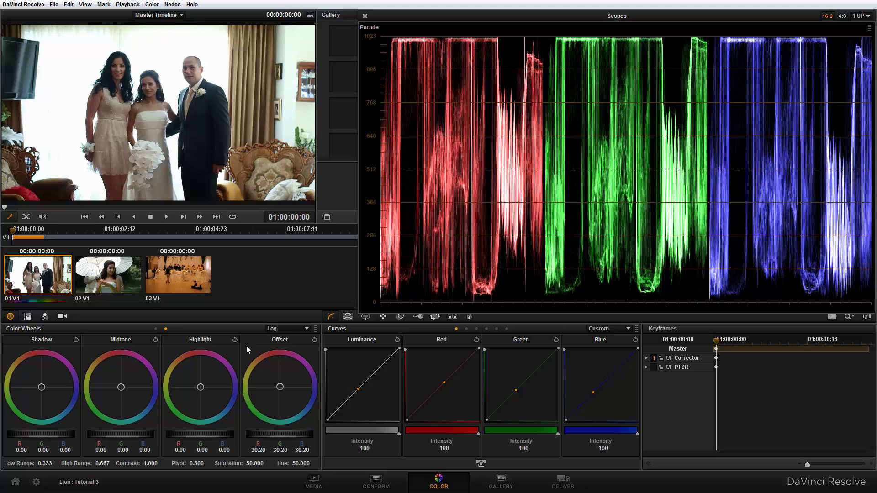
left_click_drag(286, 435, 150, 436)
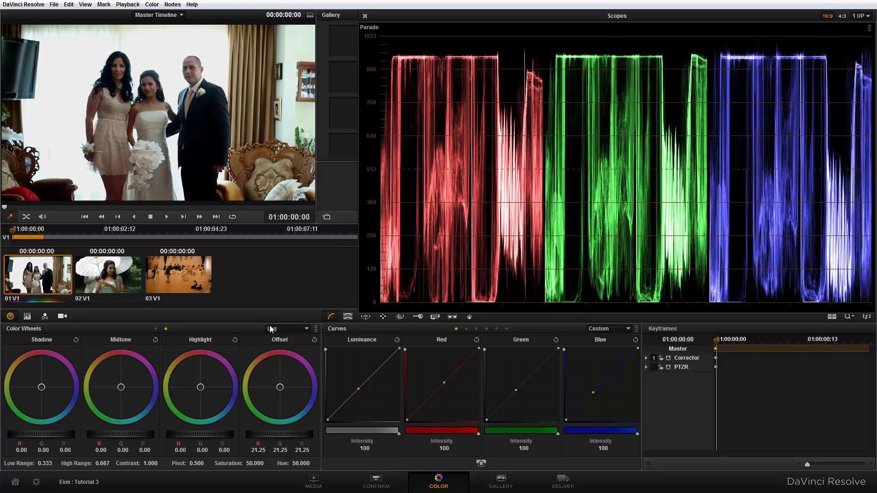
left_click_drag(284, 439, 224, 439)
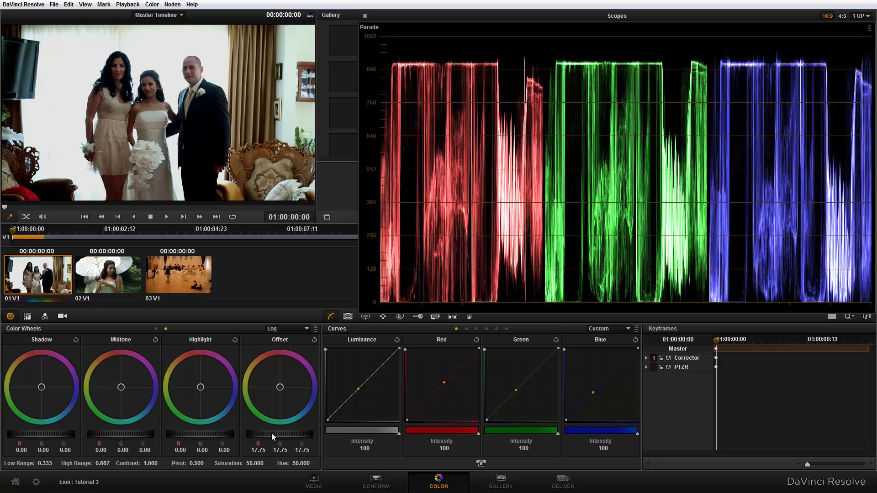
left_click_drag(271, 433, 315, 430)
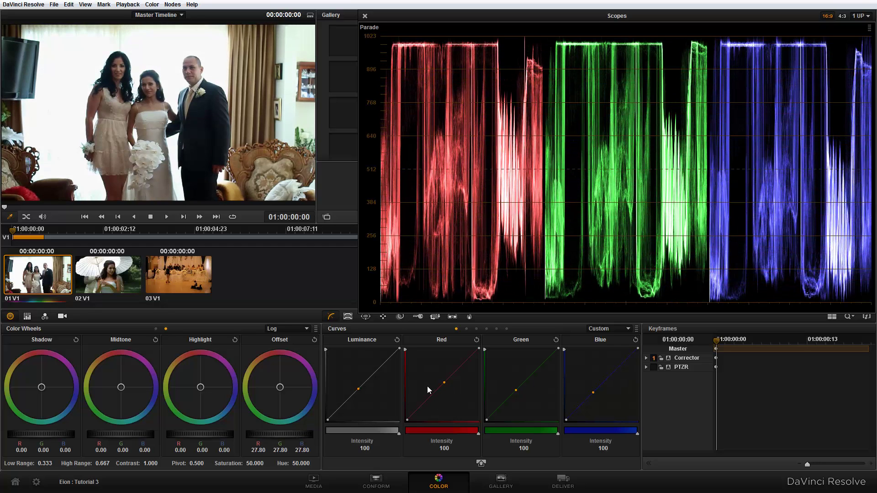
left_click_drag(428, 387, 451, 378)
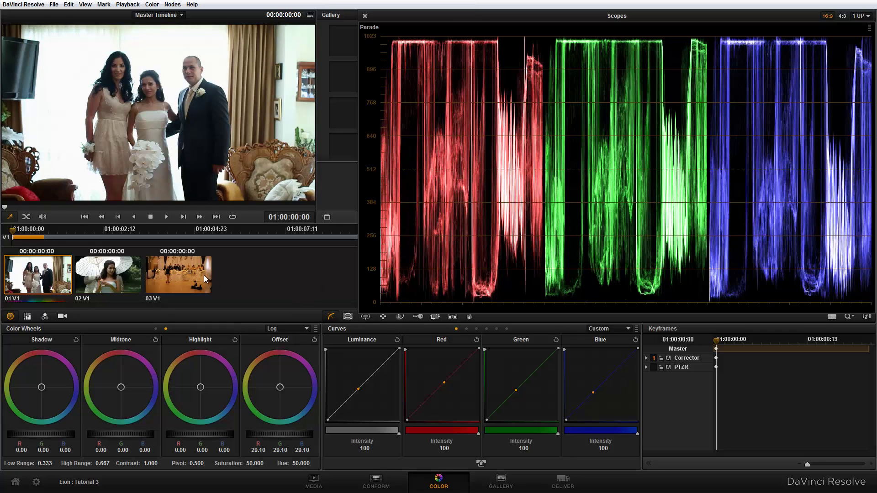
Step: Compare the RGB parades of clips 03 and 02, and return to clip 03
left_click(191, 273)
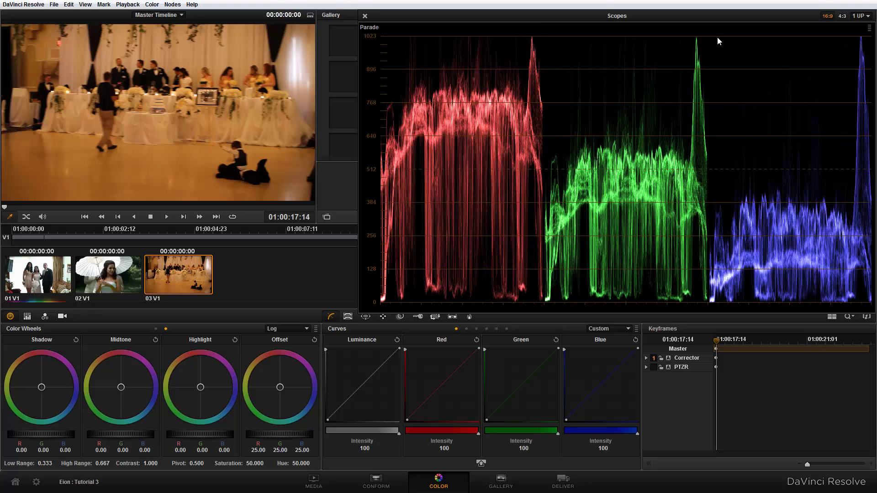
left_click(108, 273)
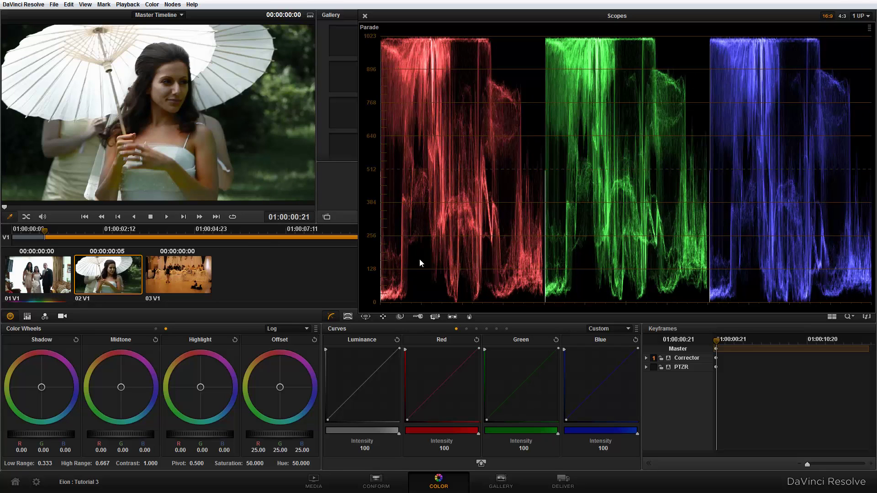
left_click(199, 287)
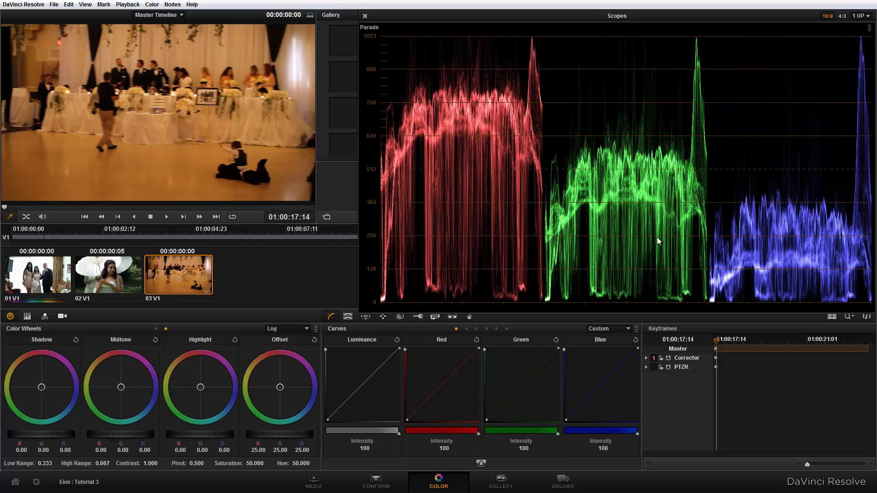
Step: Shift clip 03's Offset toward blue at 6.40, 28.55, 44.30 and its Shadow toward orange at 0.15, -0.03, -0.12
left_click_drag(280, 387, 287, 393)
left_click_drag(353, 436, 393, 492)
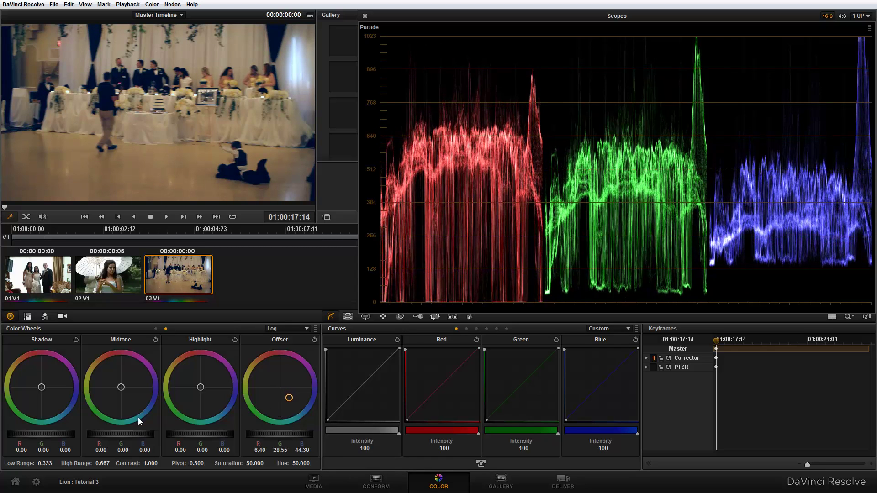
left_click_drag(42, 391, 12, 346)
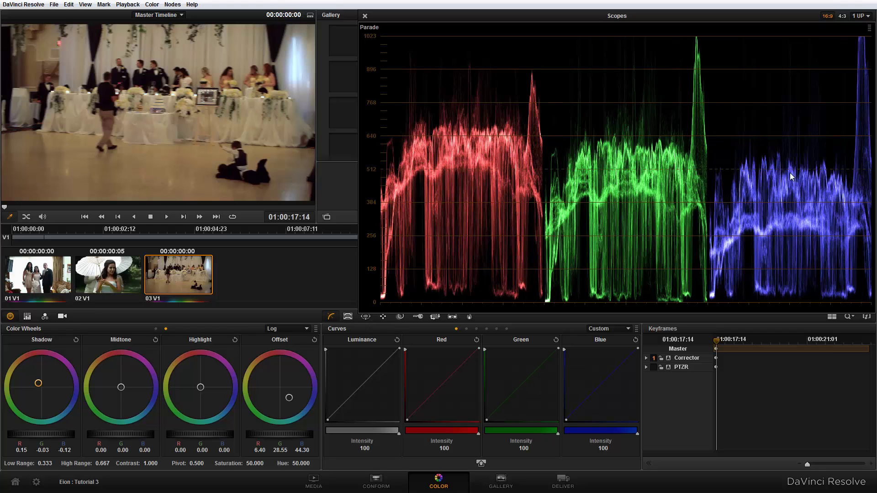
Step: Push clip 03's Offset further toward blue to -1.60, 30.08, 52.70 and warm its Highlight to 0.21, -0.04, -0.26
left_click_drag(289, 398, 328, 446)
left_click_drag(202, 392, 167, 327)
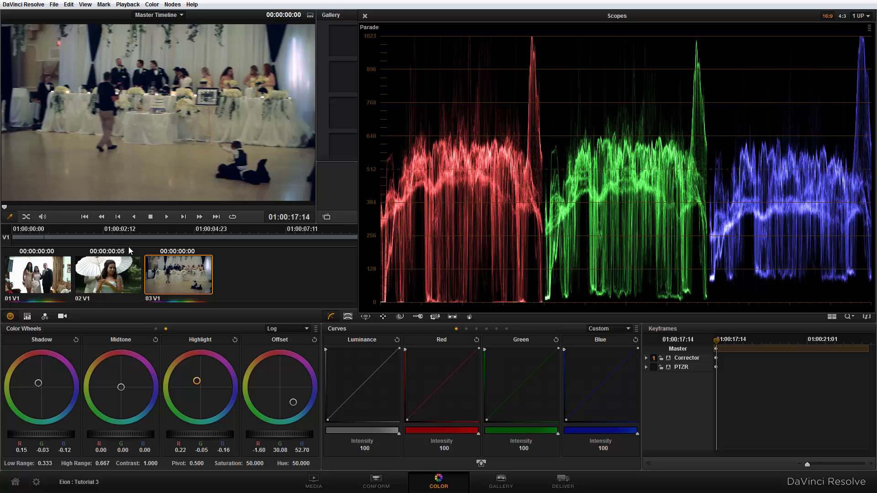
left_click_drag(201, 382, 202, 386)
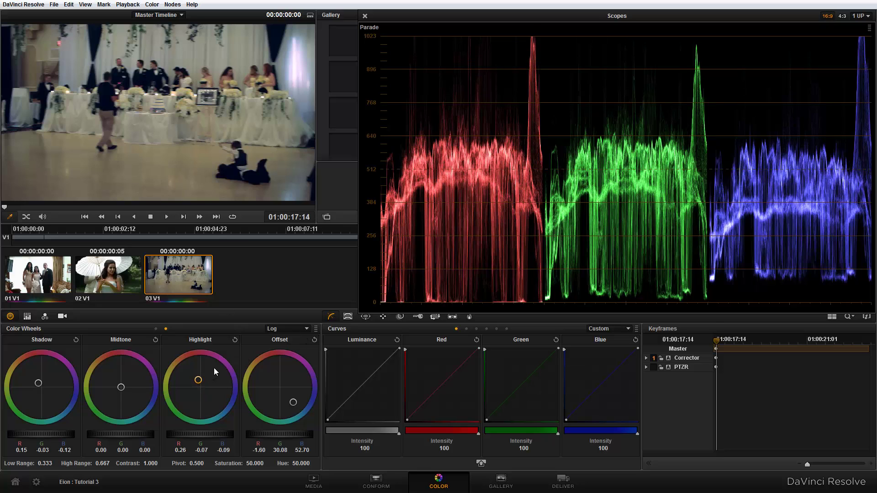
left_click_drag(214, 416, 173, 382)
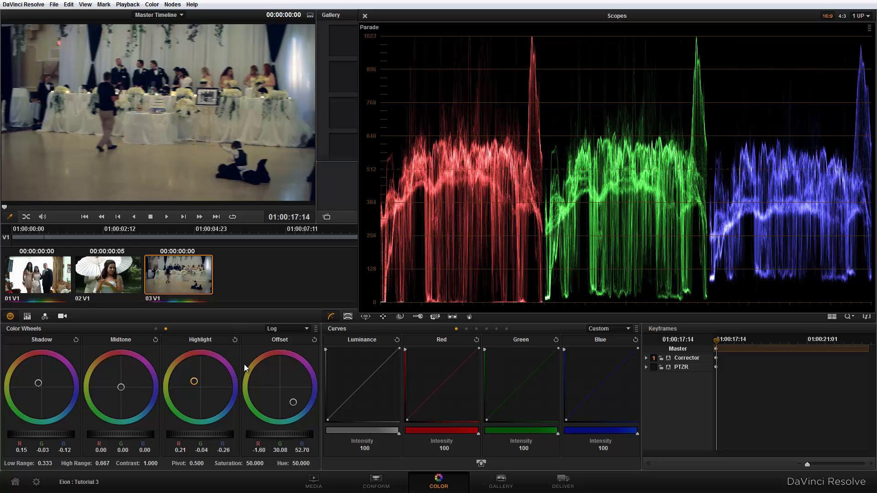
Step: Rebalance clip 03's Shadow to -0.04, -0.04, -0.15, testing a lower overall Offset and restoring it along the way
left_click_drag(40, 383, 16, 361)
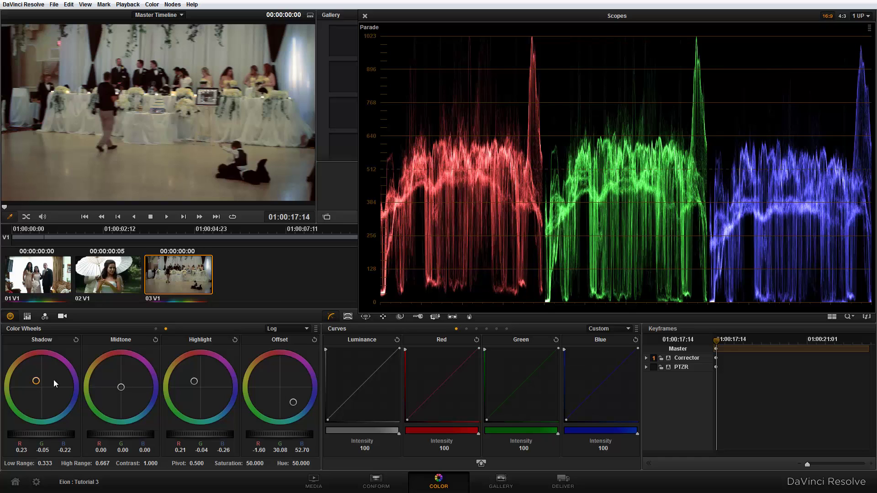
left_click_drag(52, 392, 55, 354)
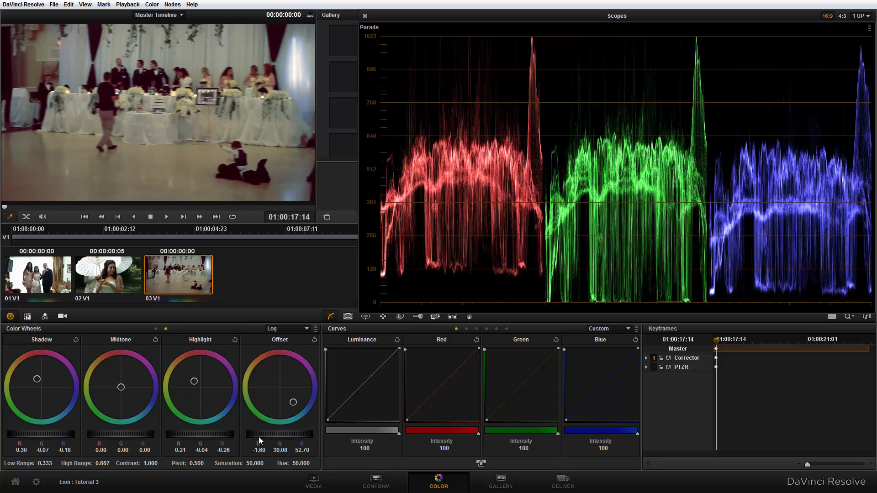
left_click_drag(299, 437, 124, 424)
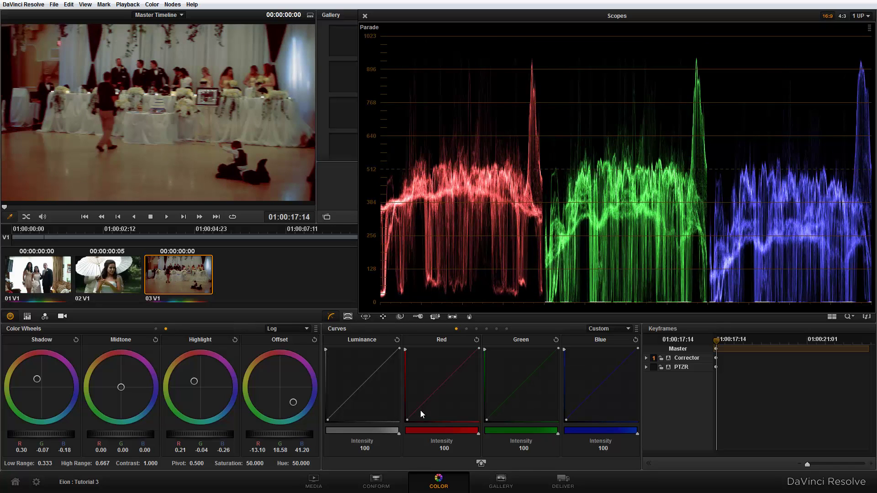
left_click_drag(401, 410, 382, 395)
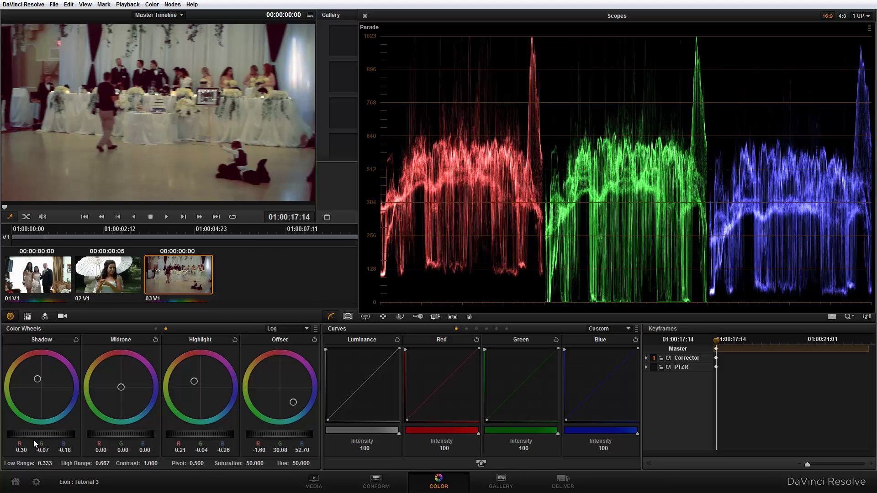
left_click_drag(35, 437, 66, 399)
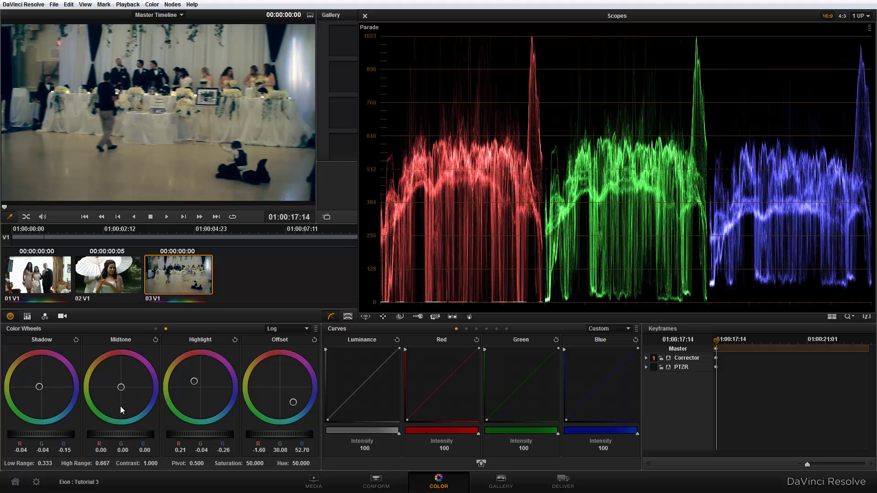
Step: Try raising clip 03's Midtone to 0.04 and Highlight to 0.32, 0.07, -0.16, and undo both changes
mouse_move(119, 432)
left_mouse_down()
mouse_move(185, 433)
mouse_move(125, 429)
left_mouse_up()
left_click_drag(191, 431, 232, 426)
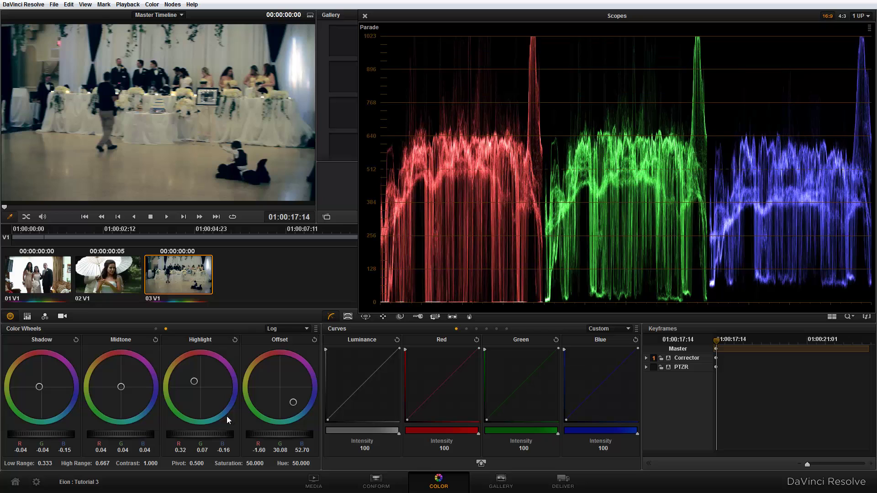
key("ctrl+z")
key("ctrl+z")
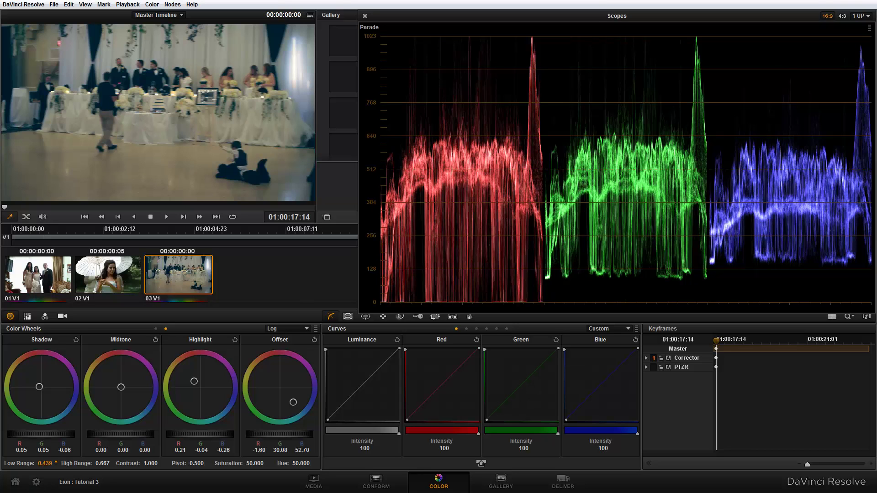
Step: Try Low Range values from 0.762 down to 0.108 on clip 03, and set it back to 0.333
mouse_move(45, 464)
left_mouse_down()
mouse_move(73, 463)
mouse_move(47, 464)
left_mouse_up()
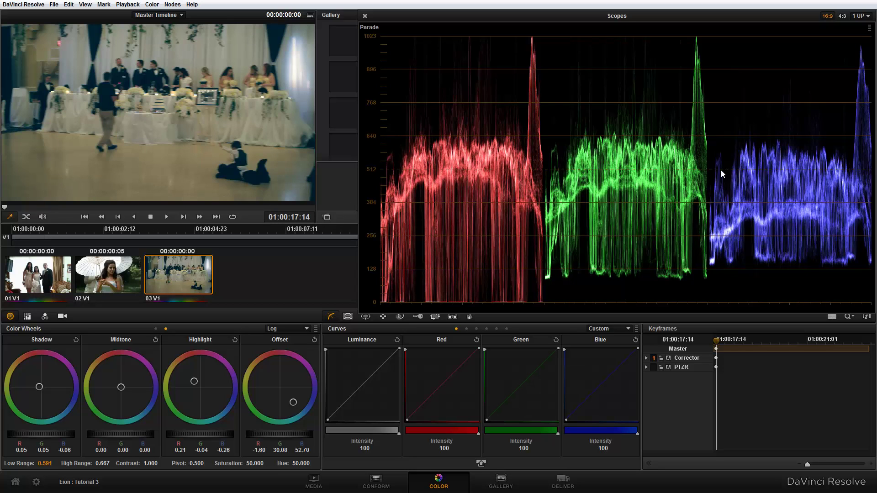
left_click_drag(45, 463, 56, 462)
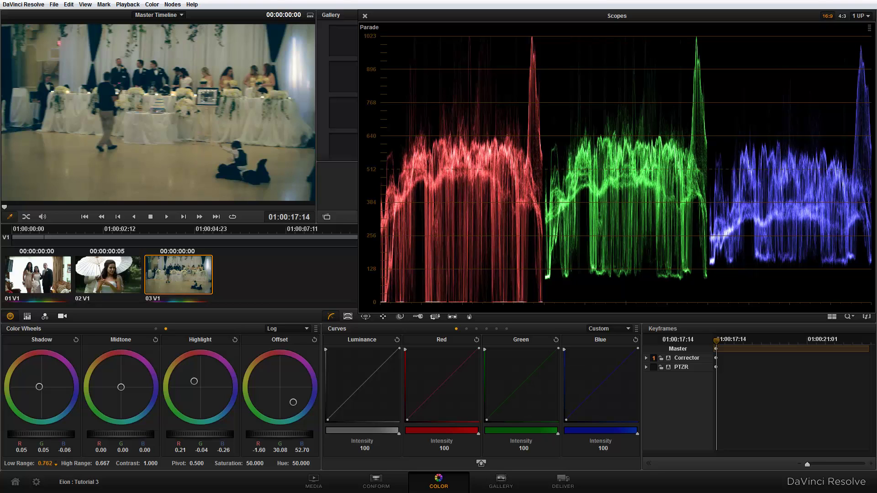
left_click_drag(55, 464, 56, 461)
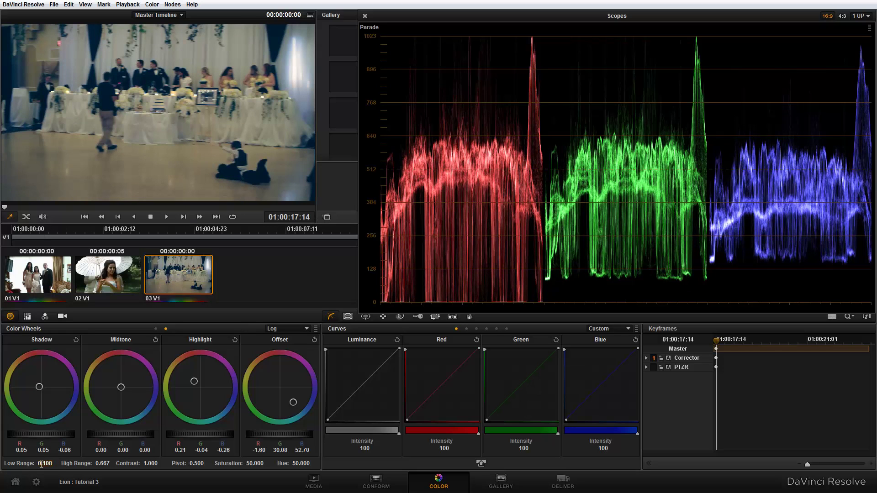
type("0.333")
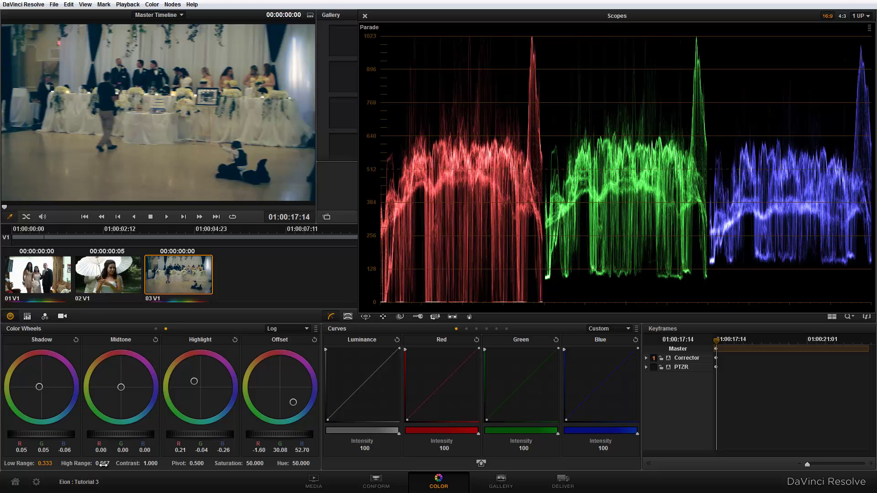
Step: Try High Range 0.666, Contrast 0.928 and Saturation 53.600 on clip 03, and undo these adjustments
left_click_drag(100, 463, 109, 465)
left_click_drag(158, 463, 161, 462)
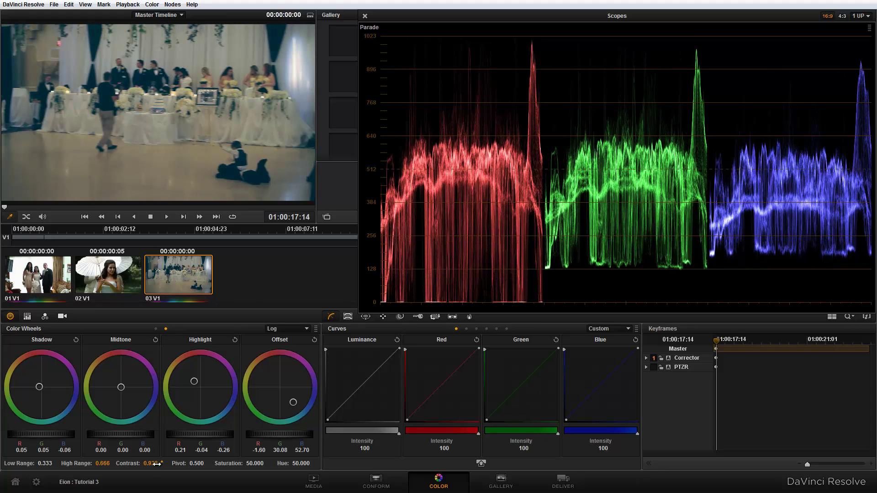
left_click_drag(252, 463, 268, 462)
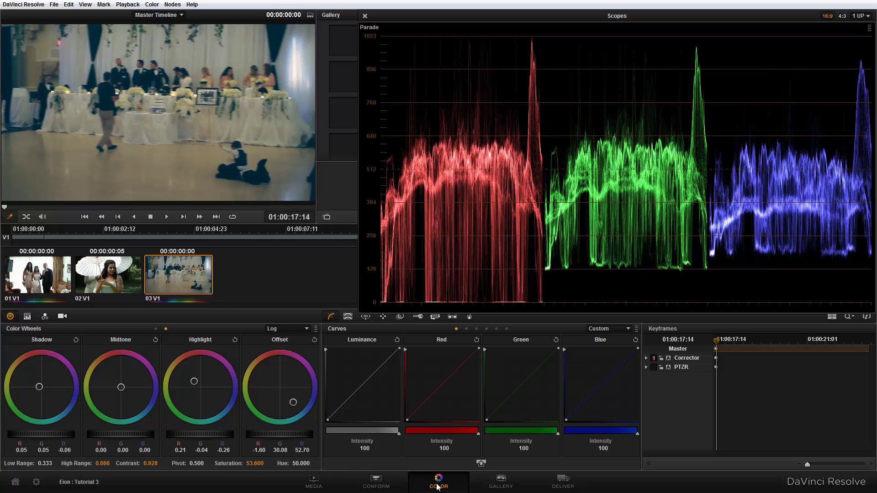
key("ctrl+z")
key("ctrl+z")
key("ctrl+z")
key("ctrl+z")
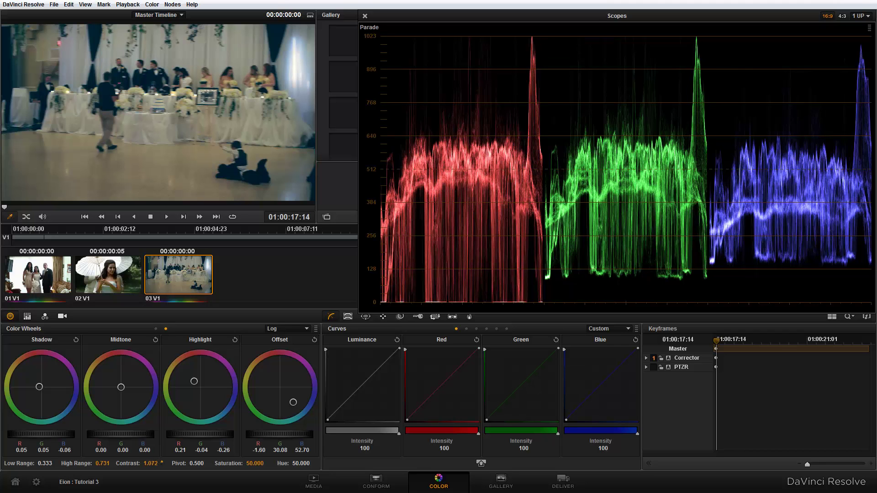
Step: Try a Contrast of 1.562 with a changed Pivot on clip 03, and undo the adjustments
left_click_drag(162, 463, 197, 462)
key("ctrl+z")
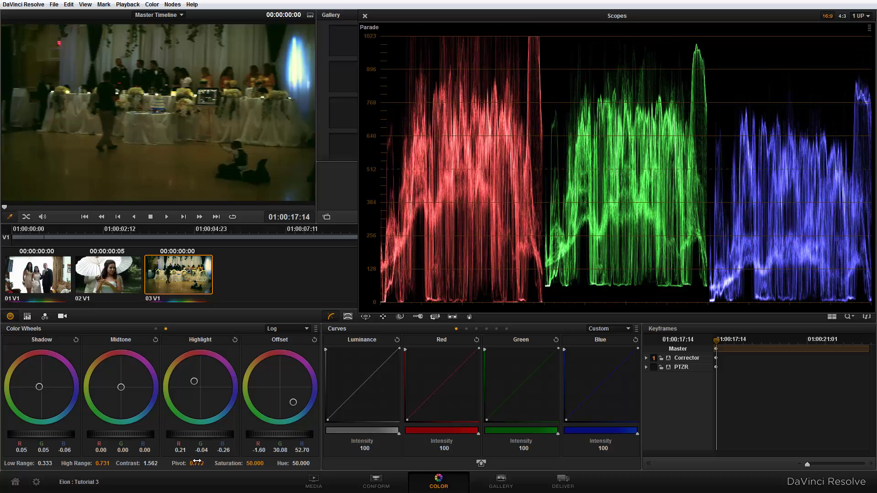
key("ctrl+z")
key("ctrl+z")
key("ctrl+z")
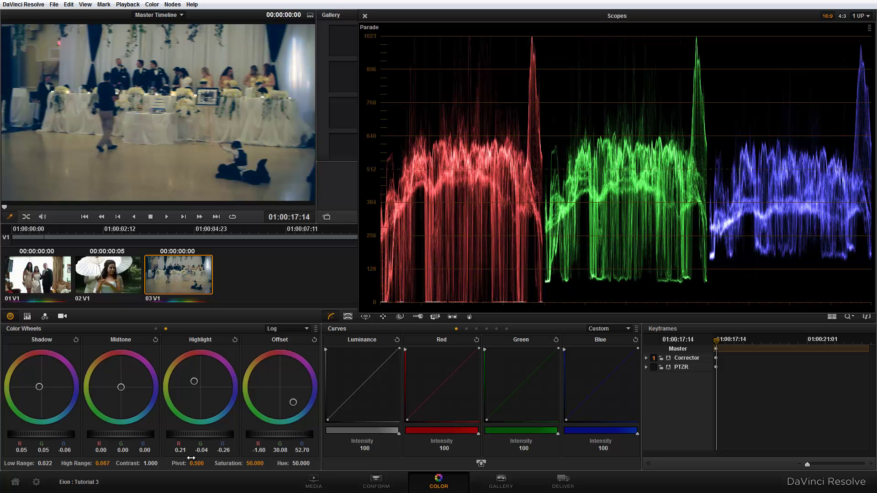
Step: Undo the last Low Range adjustments on clip 03, and move and shrink the Scopes window to uncover the node graph
key("ctrl+z")
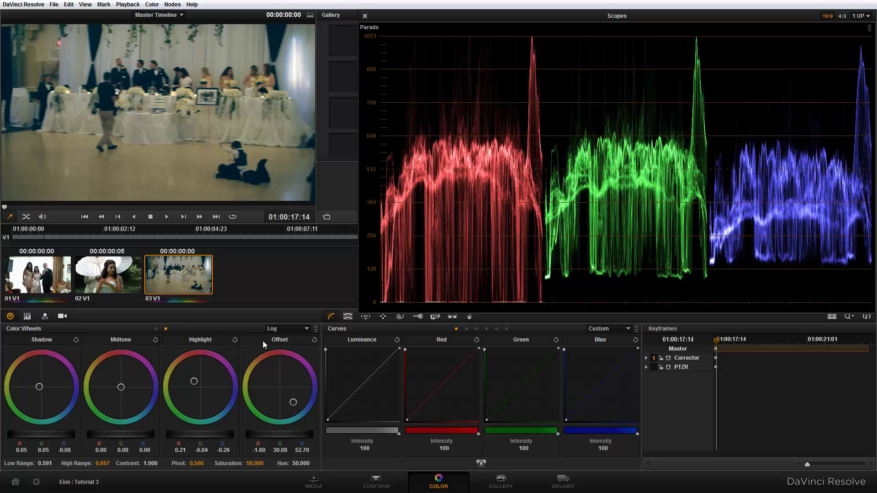
key("ctrl+z")
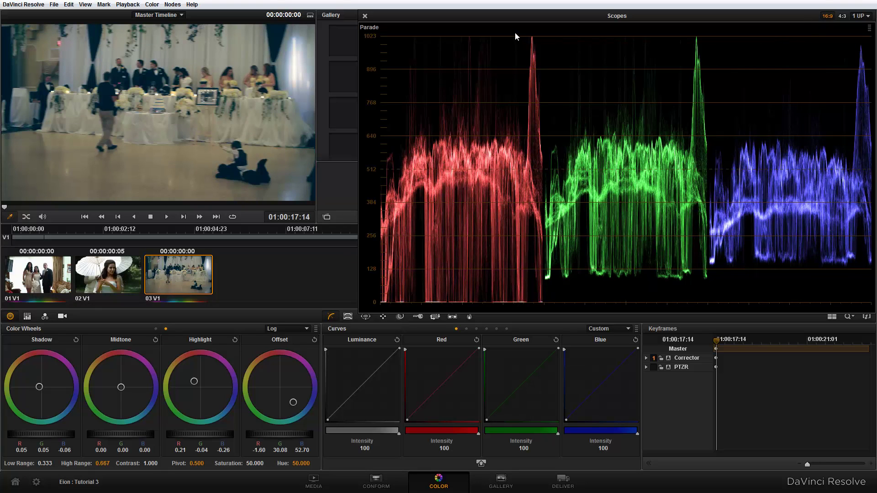
left_click_drag(506, 13, 464, 13)
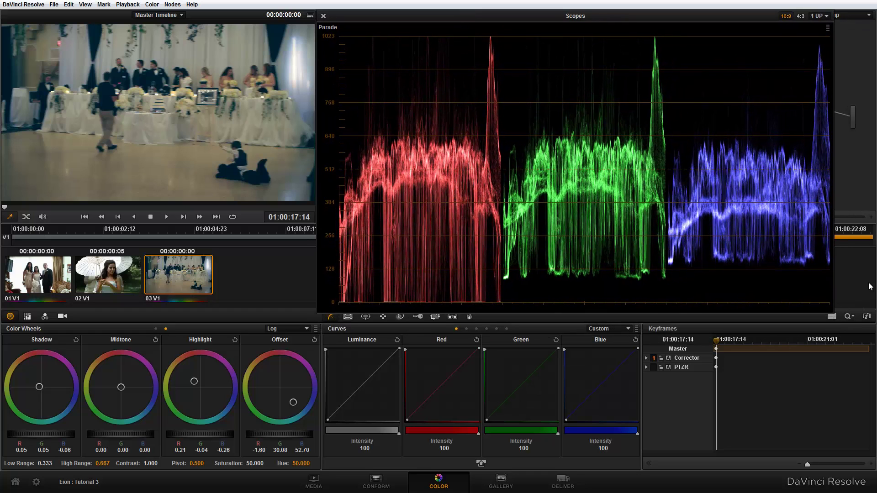
left_click_drag(831, 313, 613, 214)
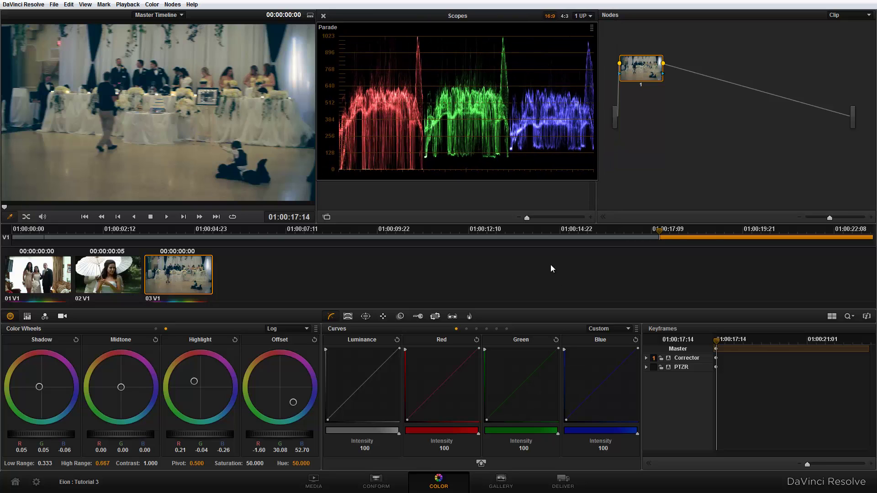
Step: Replace clip 03's graded node with a fresh serial node by deleting the original node 1
mouse_move(643, 72)
left_mouse_down()
mouse_move(657, 85)
mouse_move(649, 78)
left_mouse_up()
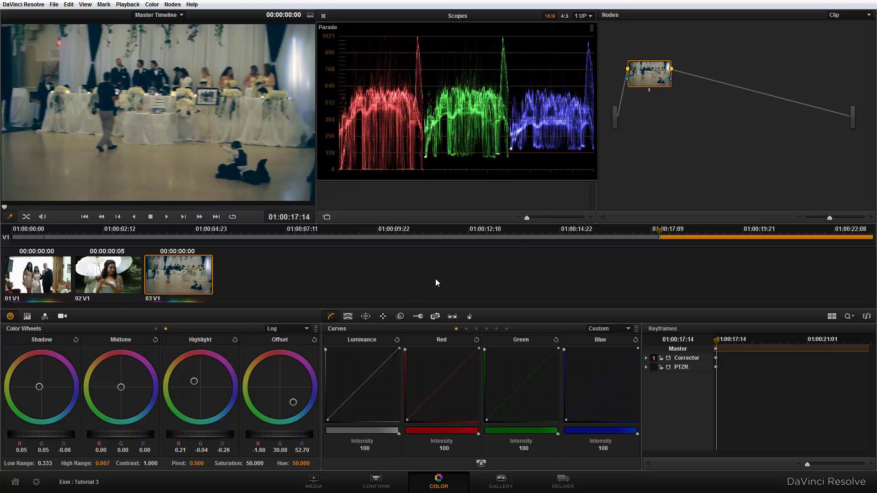
key("alt+s")
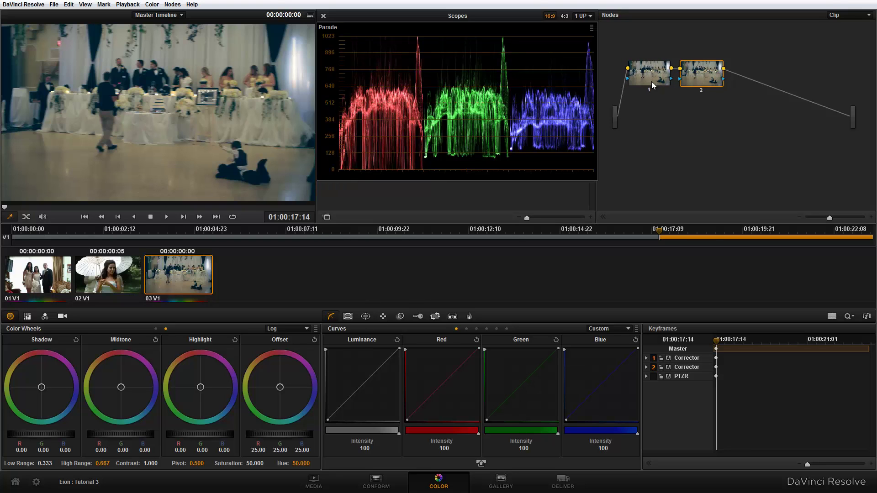
left_click(654, 80)
key("Delete")
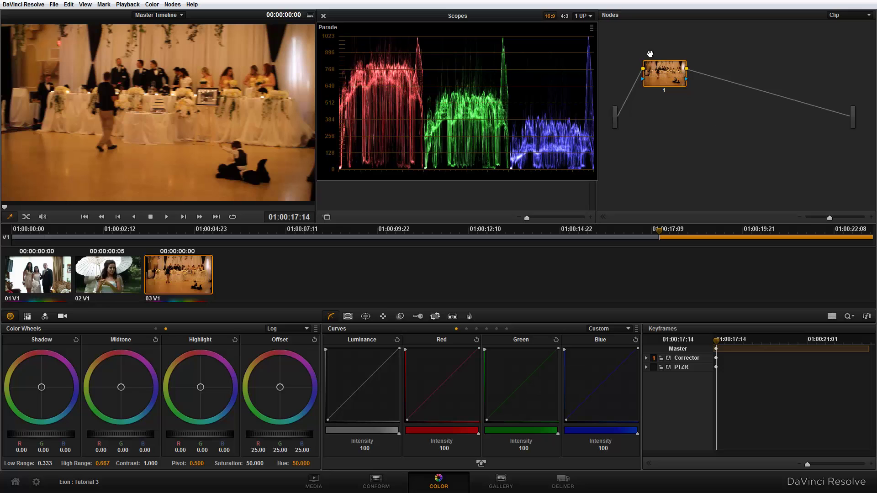
left_click_drag(668, 76, 658, 80)
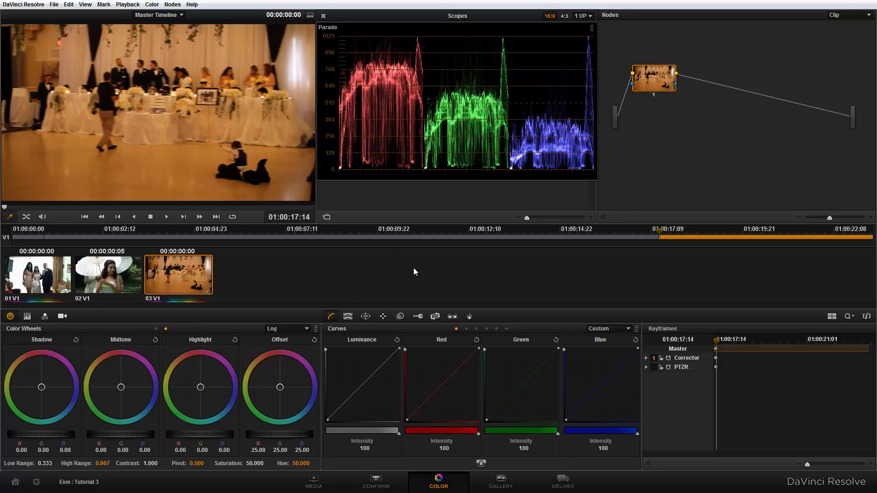
Step: Rebalance clip 03 with Offset 7.13, 27.70, 50.53, Shadow 0.06, 0.00, -0.19 and Highlight 0.14, -0.04, -0.06
left_click_drag(281, 390, 319, 461)
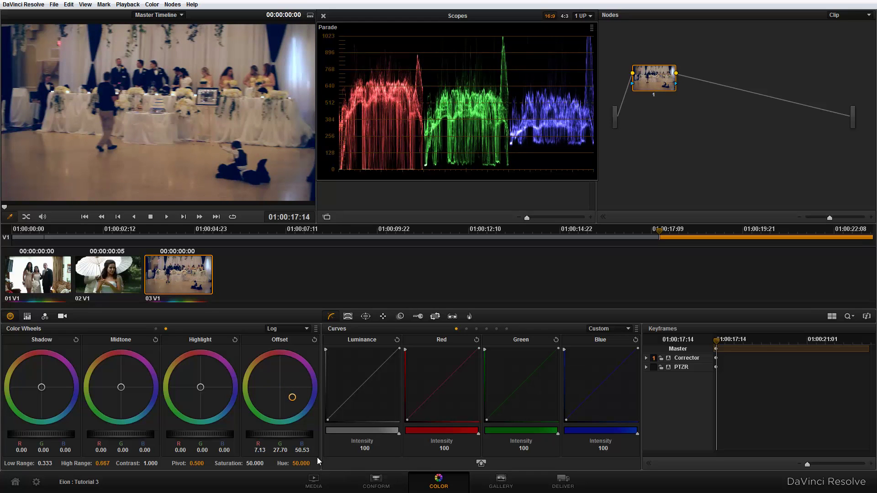
left_click_drag(38, 378, 19, 373)
left_click_drag(203, 386, 189, 351)
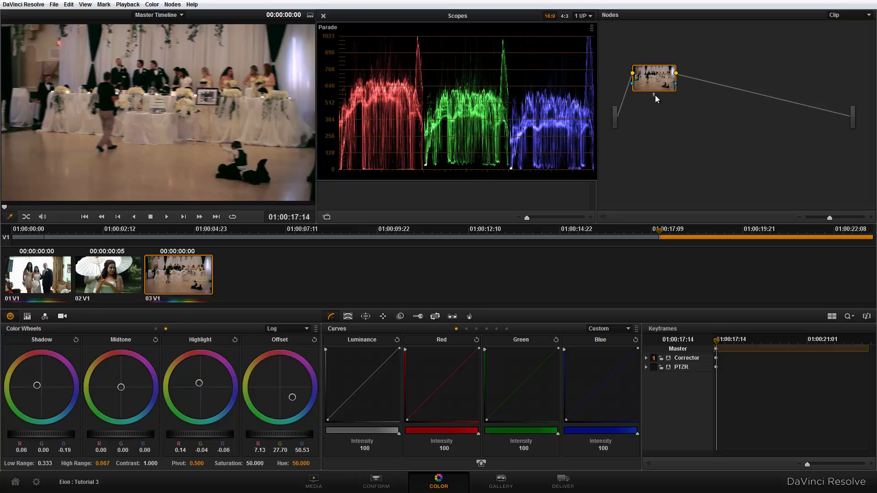
Step: Add a second serial node with Saturation 84.300, Midtone -0.06, 0.00, 0.12 and Contrast 1.048
key("alt+s")
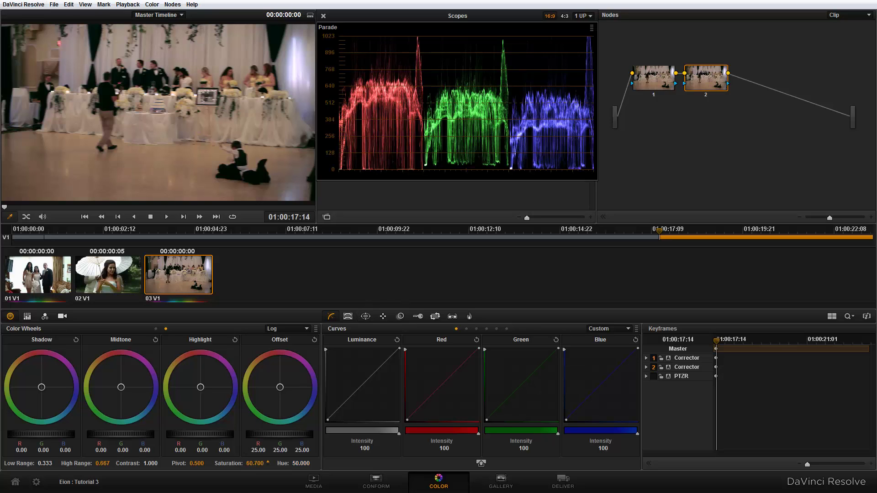
left_click_drag(254, 464, 268, 462)
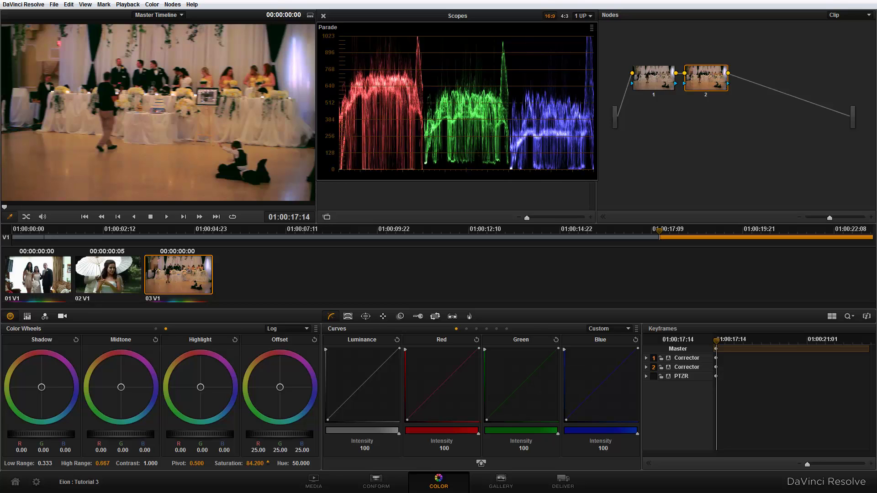
left_click_drag(121, 388, 131, 398)
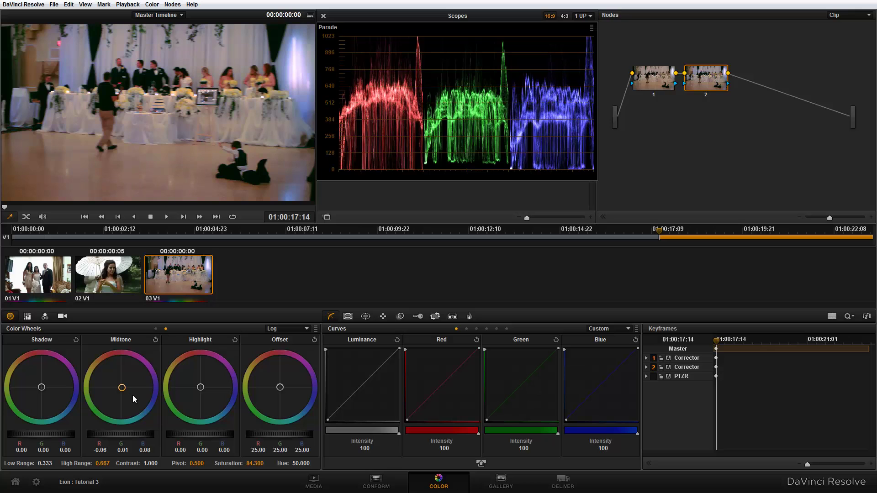
left_click_drag(132, 398, 140, 400)
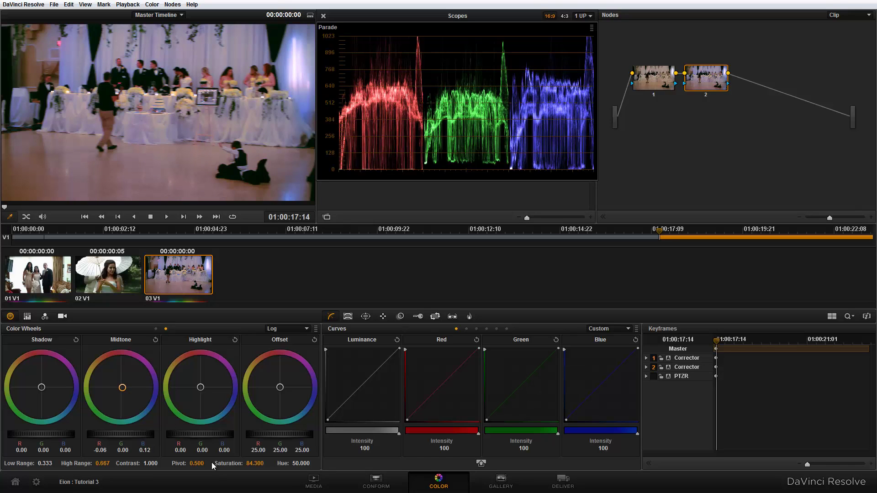
left_click_drag(135, 463, 141, 463)
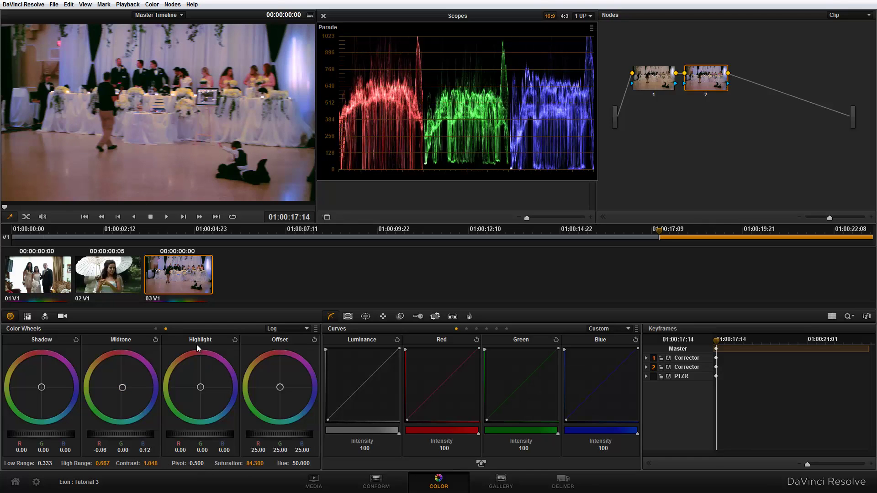
Step: Add a third serial node with a circular window, stretched into a wide oval nearly filling the frame, Size 61.94 and Aspect 67.74
left_click(366, 317)
left_click(339, 363)
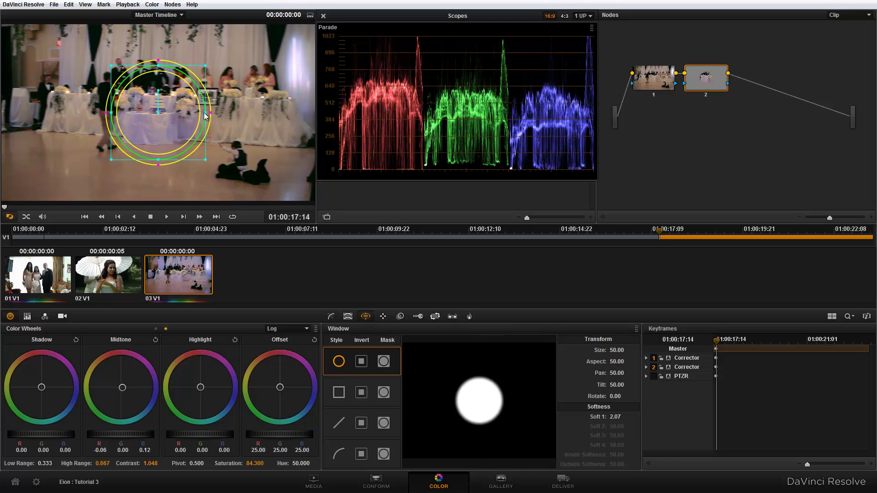
key("alt+s")
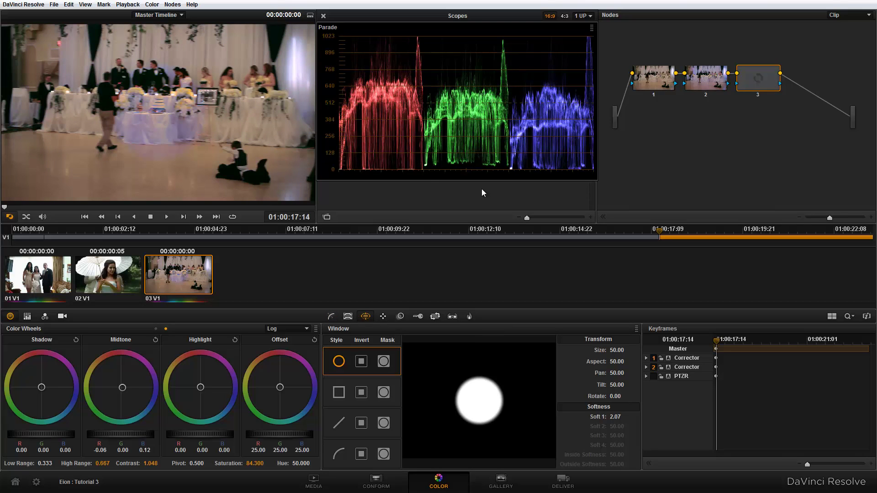
left_click(339, 362)
left_click_drag(205, 115, 302, 113)
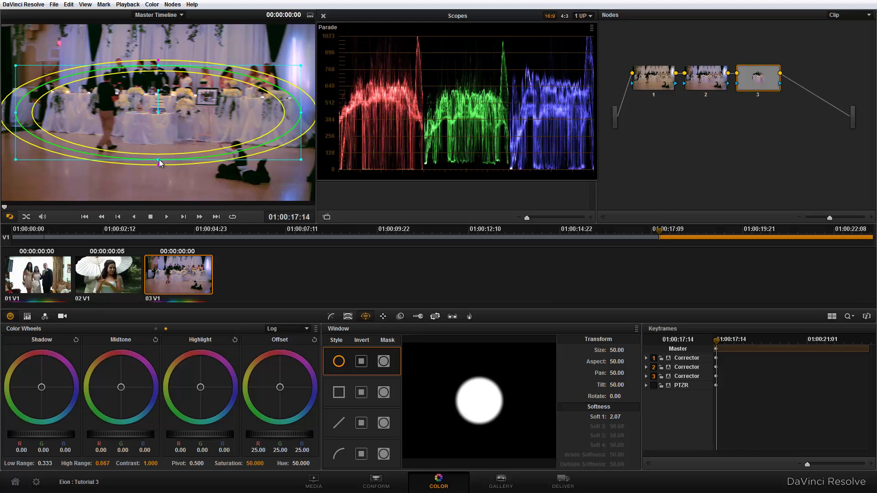
left_click_drag(159, 162, 161, 204)
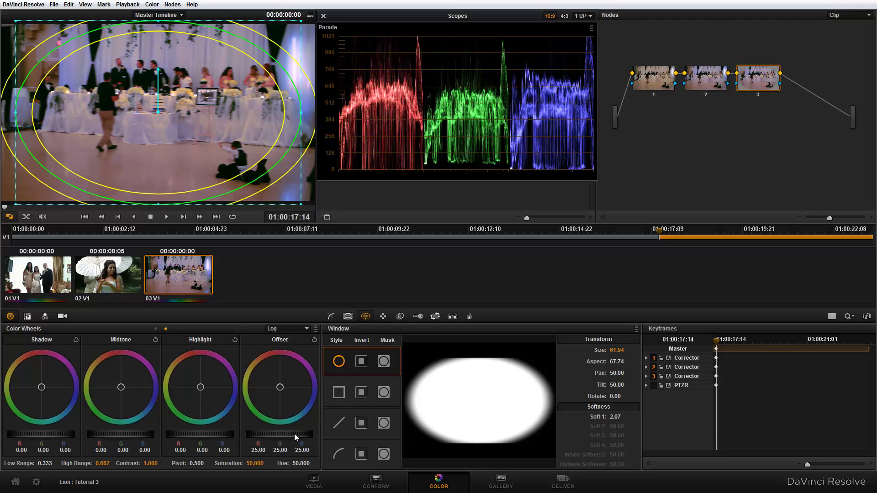
Step: Lower the Offset level in a fourth node to darken the frame's edges around the oval window
left_click_drag(297, 439, 196, 442)
left_click_drag(299, 441, 5, 426)
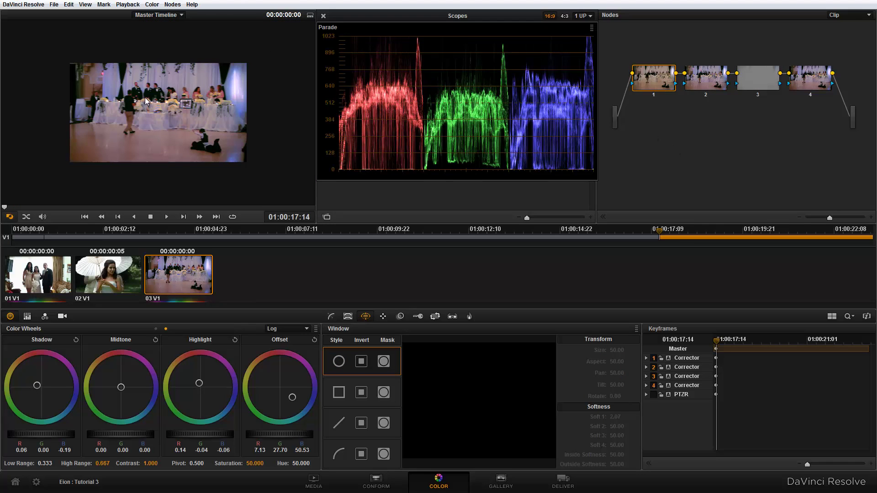
scroll(147, 98, "up", 2)
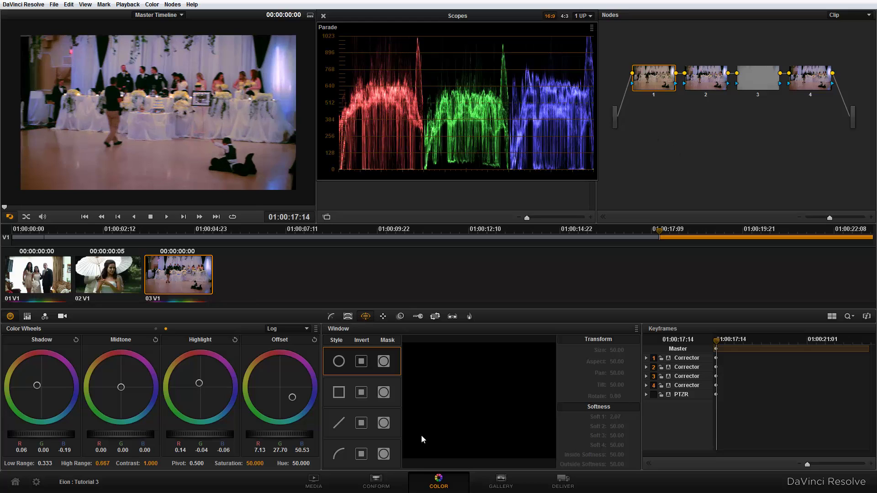
Step: Switch to the Deliver page and apply the Final Cut Pro XML Round-Trip easy setup
left_click(557, 488)
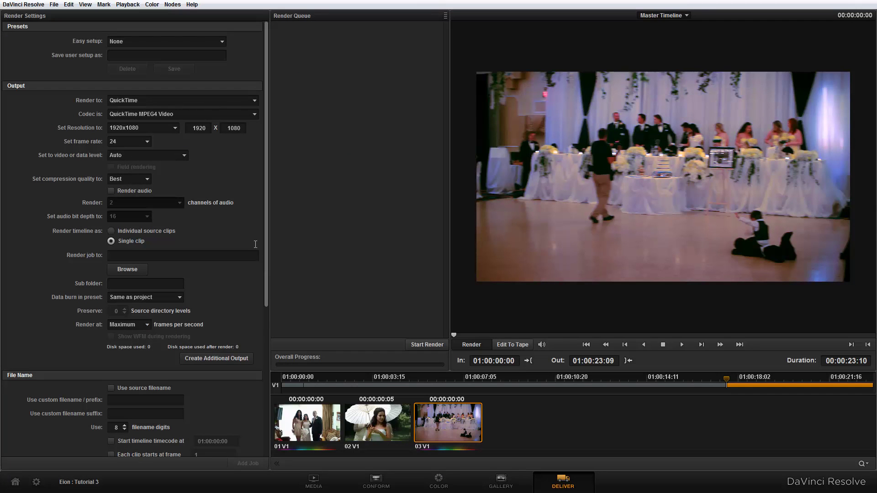
left_click(164, 41)
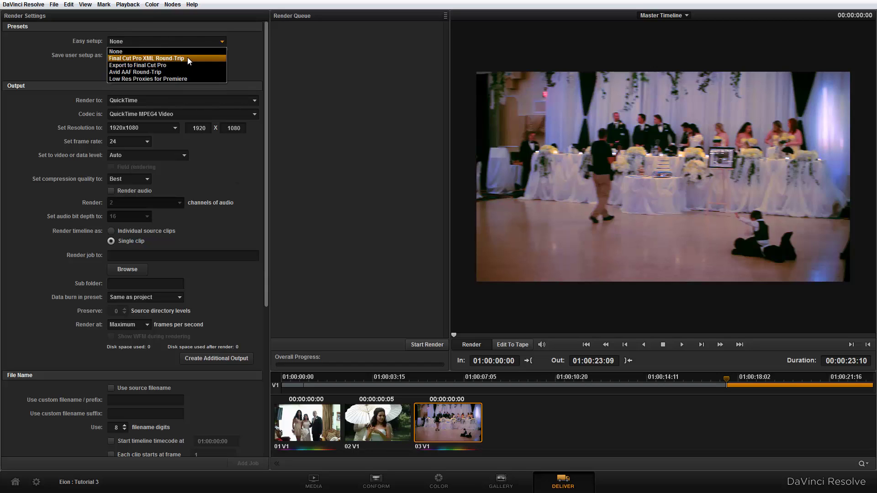
left_click(188, 58)
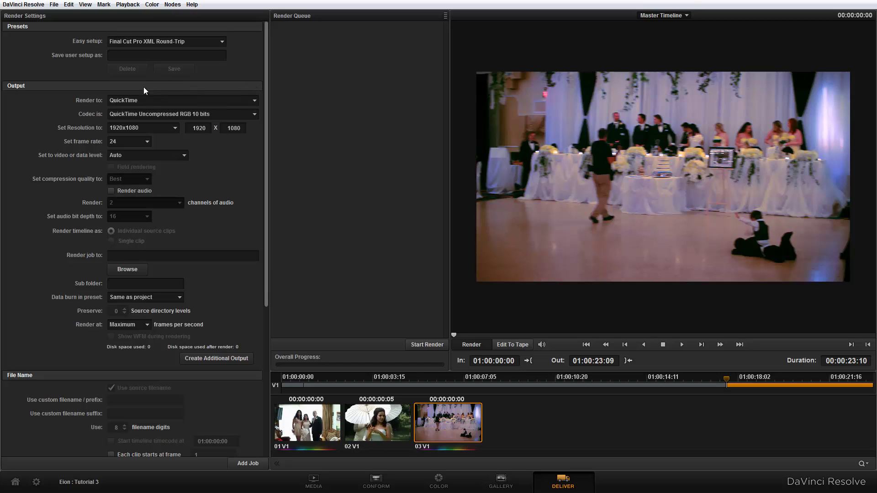
Step: Turn off rendering each clip with a unique filename in the output options
scroll(48, 253, "down", 8)
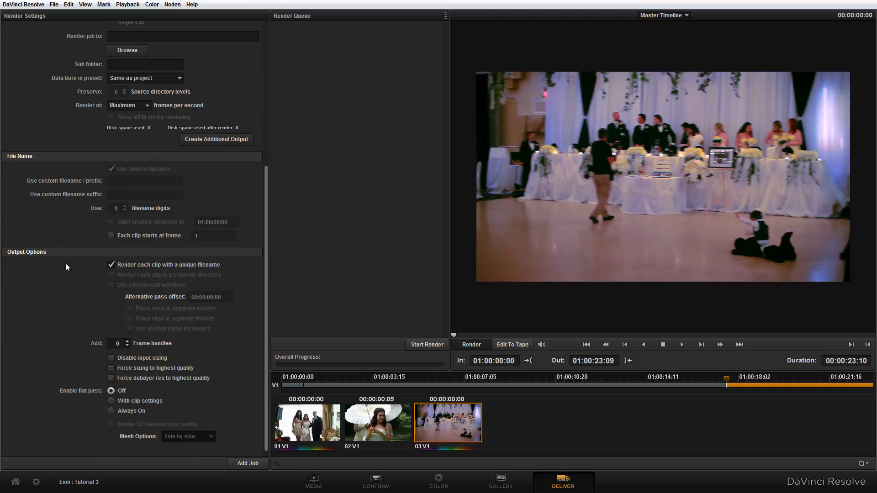
scroll(62, 283, "down", 1)
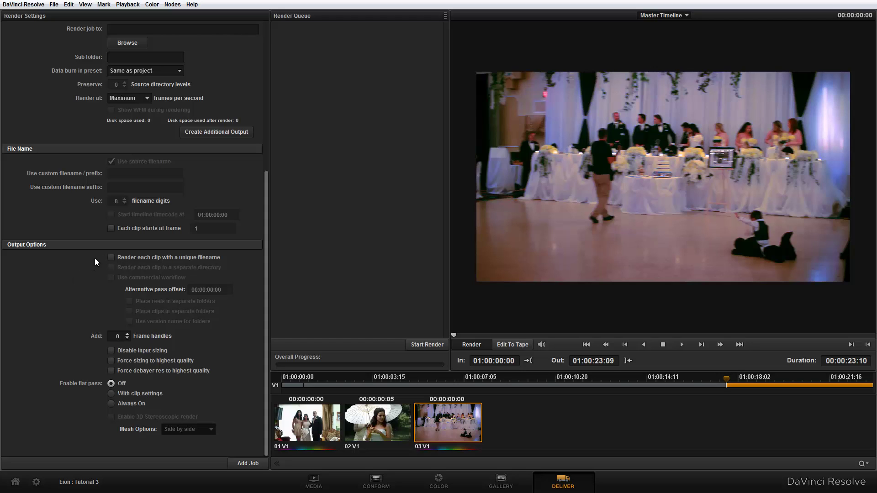
scroll(95, 251, "up", 5)
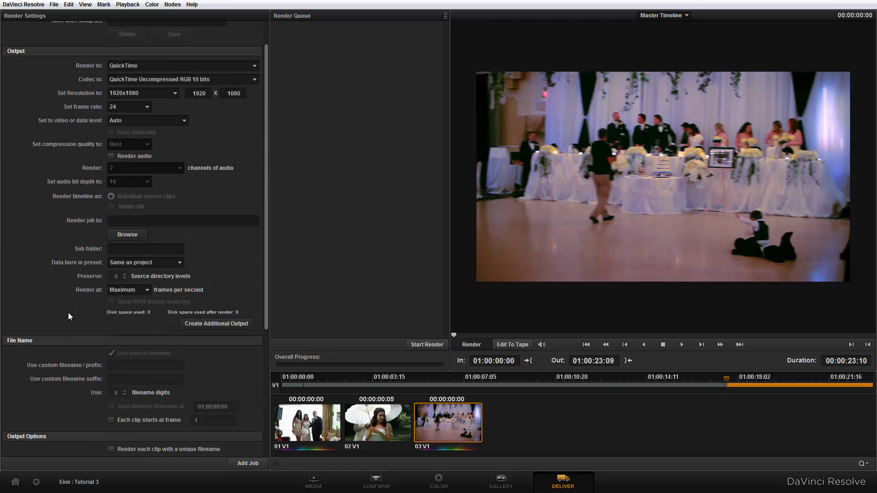
scroll(68, 325, "up", 2)
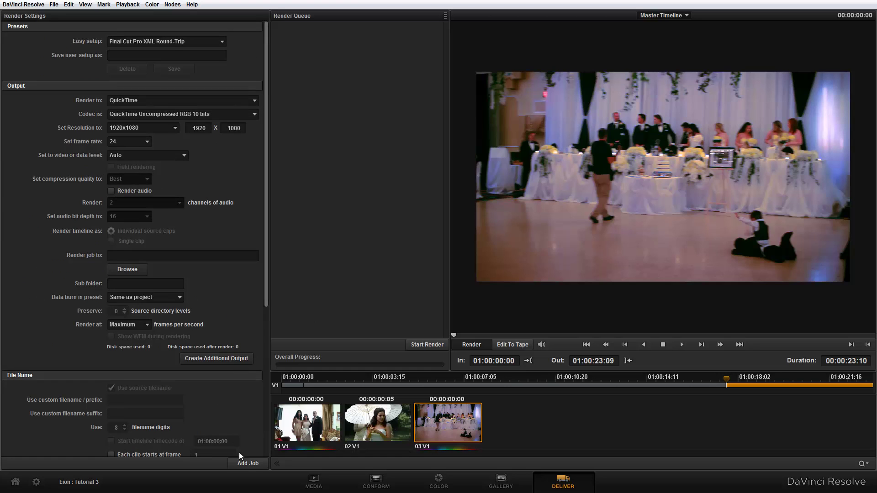
Step: Try to add the render job without a render path, and set the job's render location to E:\
left_click(248, 464)
left_click(523, 285)
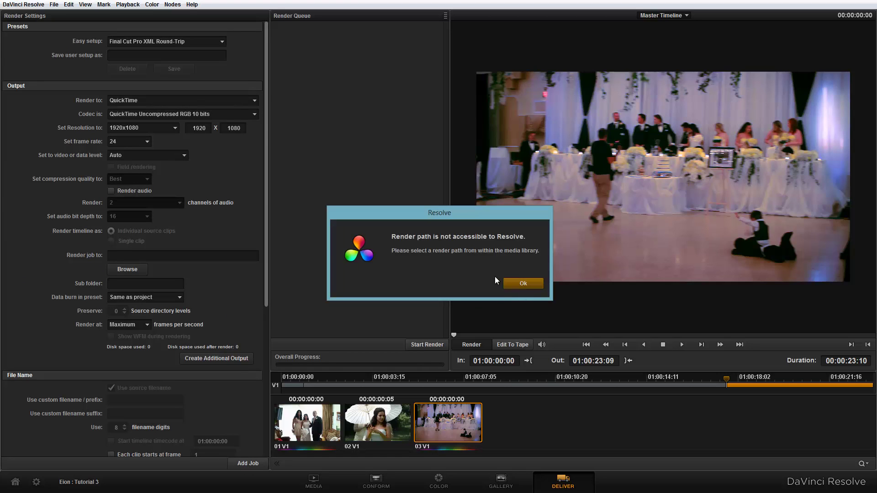
scroll(64, 350, "down", 10)
scroll(66, 375, "up", 6)
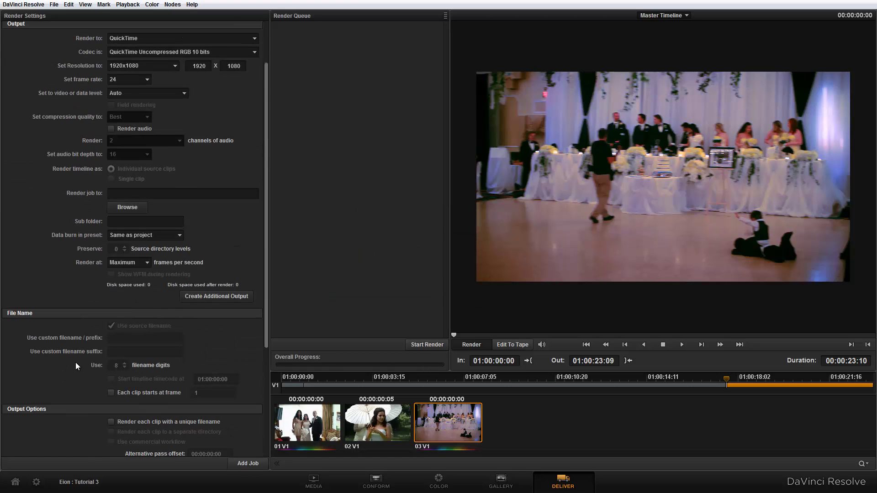
left_click(133, 208)
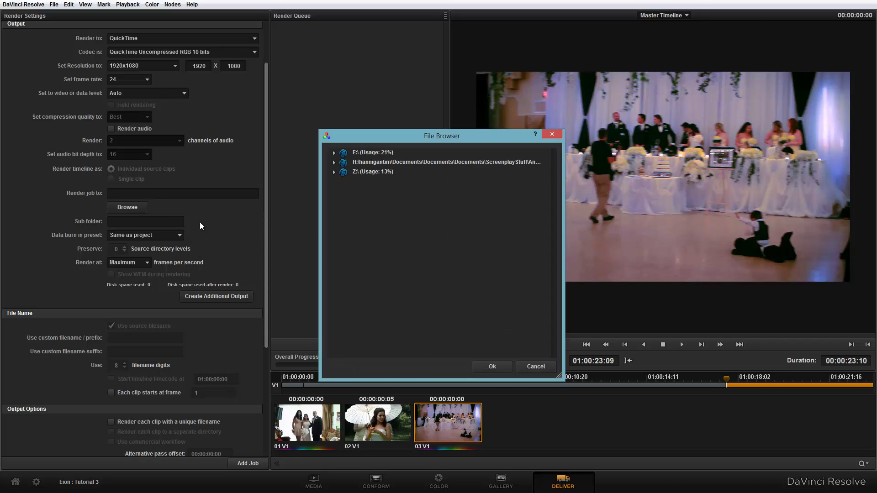
left_click(334, 172)
left_click(376, 176)
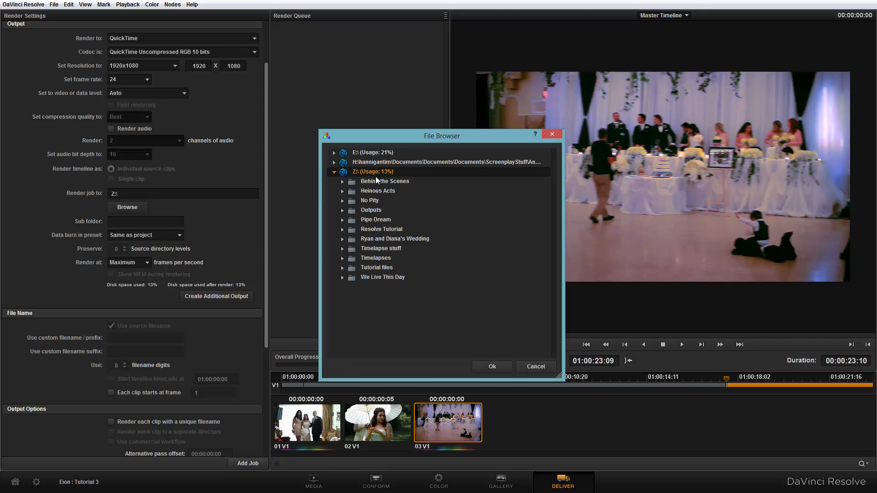
left_click(376, 152)
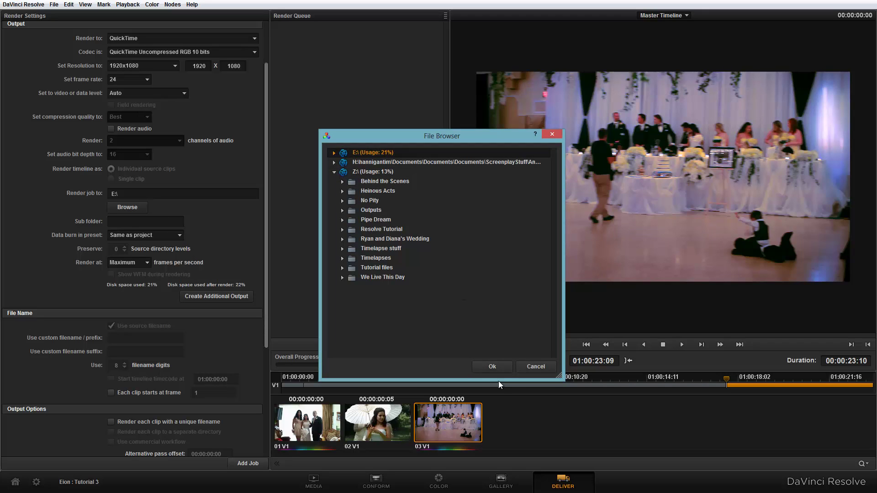
left_click(491, 367)
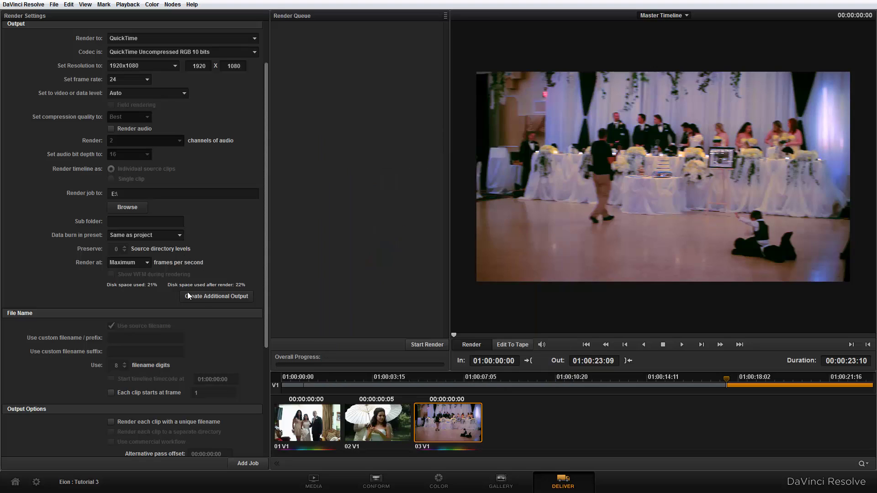
Step: Add the render job for E:\ to the queue, allowing overwriting of existing clips, and remove the job again
left_click(254, 465)
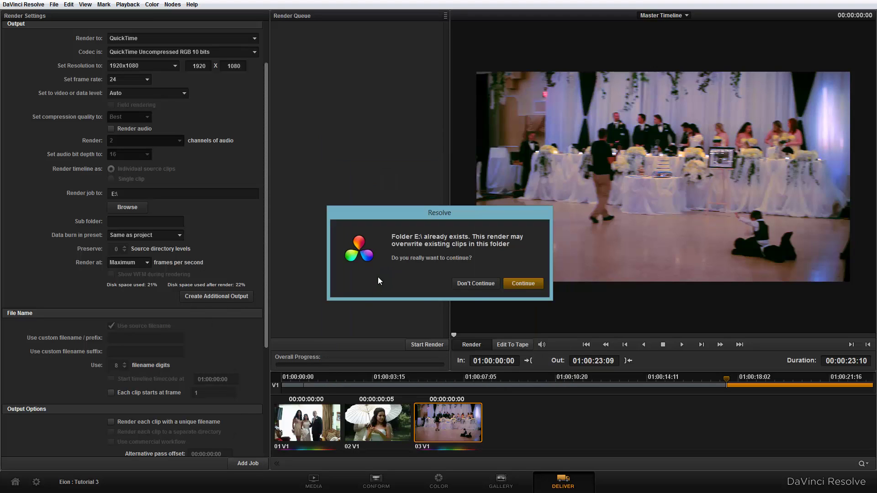
left_click(523, 283)
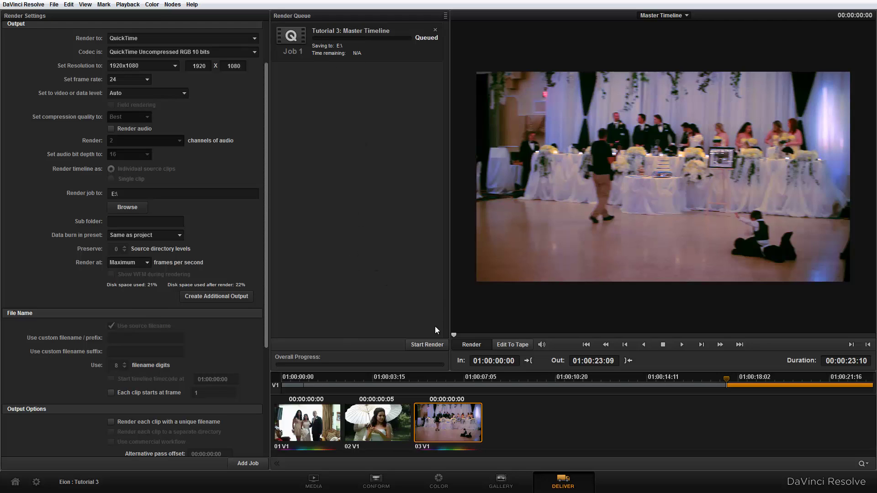
left_click(435, 29)
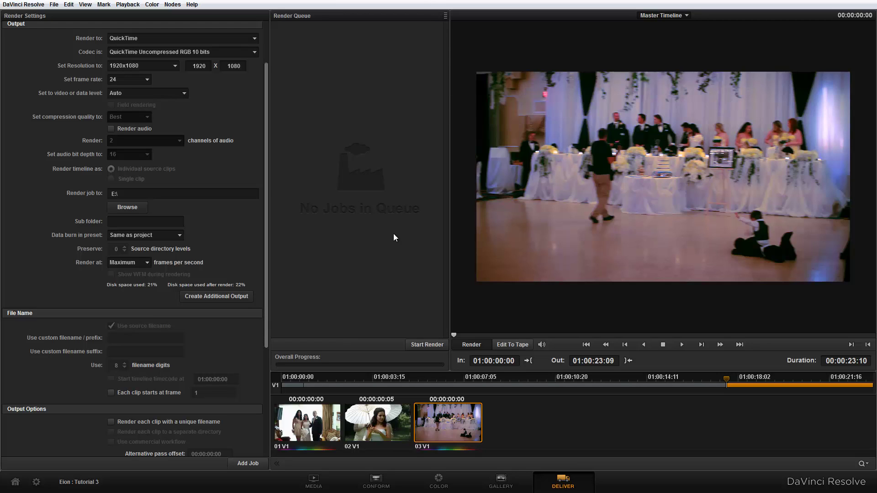